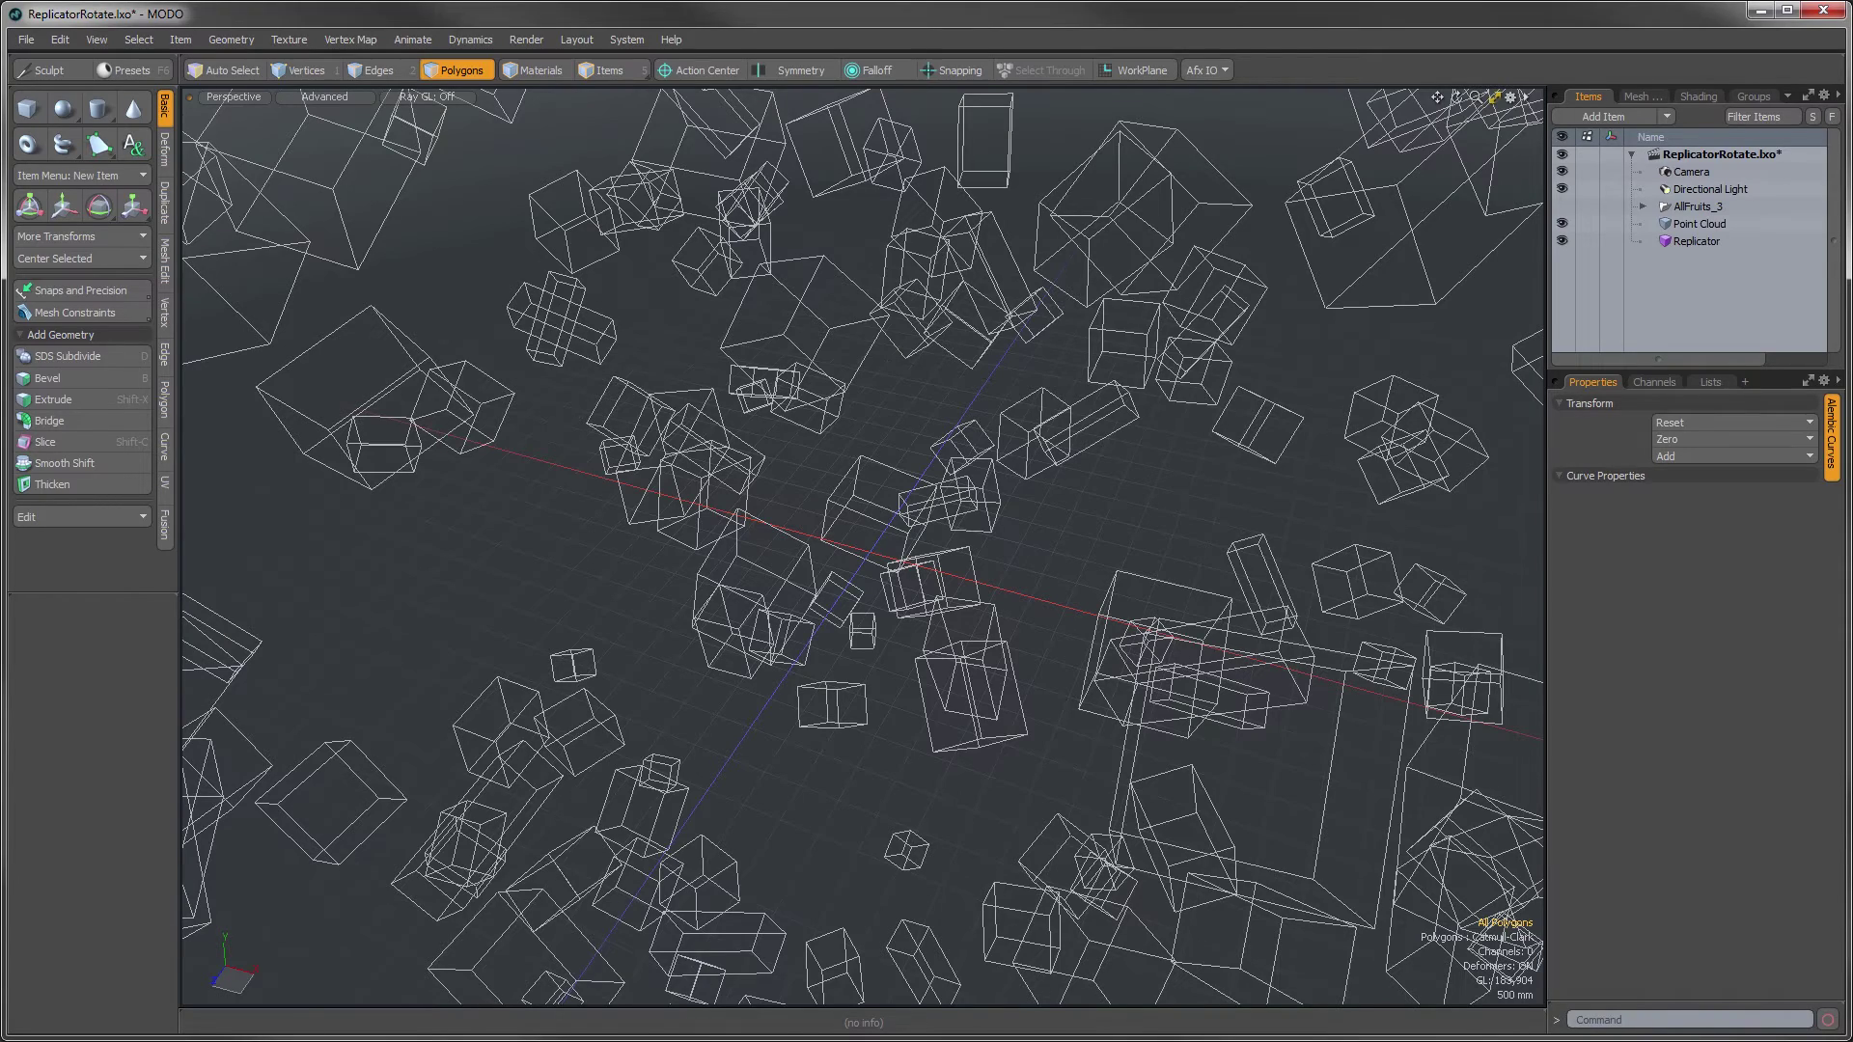
# - Select the Point Cloud mesh and all of its vertices to inspect the points that drive the replicas
pyautogui.keyDown('ctrl'); pyautogui.keyDown('alt'); pyautogui.moveTo(1524, 453); pyautogui.dragTo(1302, 415); pyautogui.keyUp('alt'); pyautogui.keyUp('ctrl')
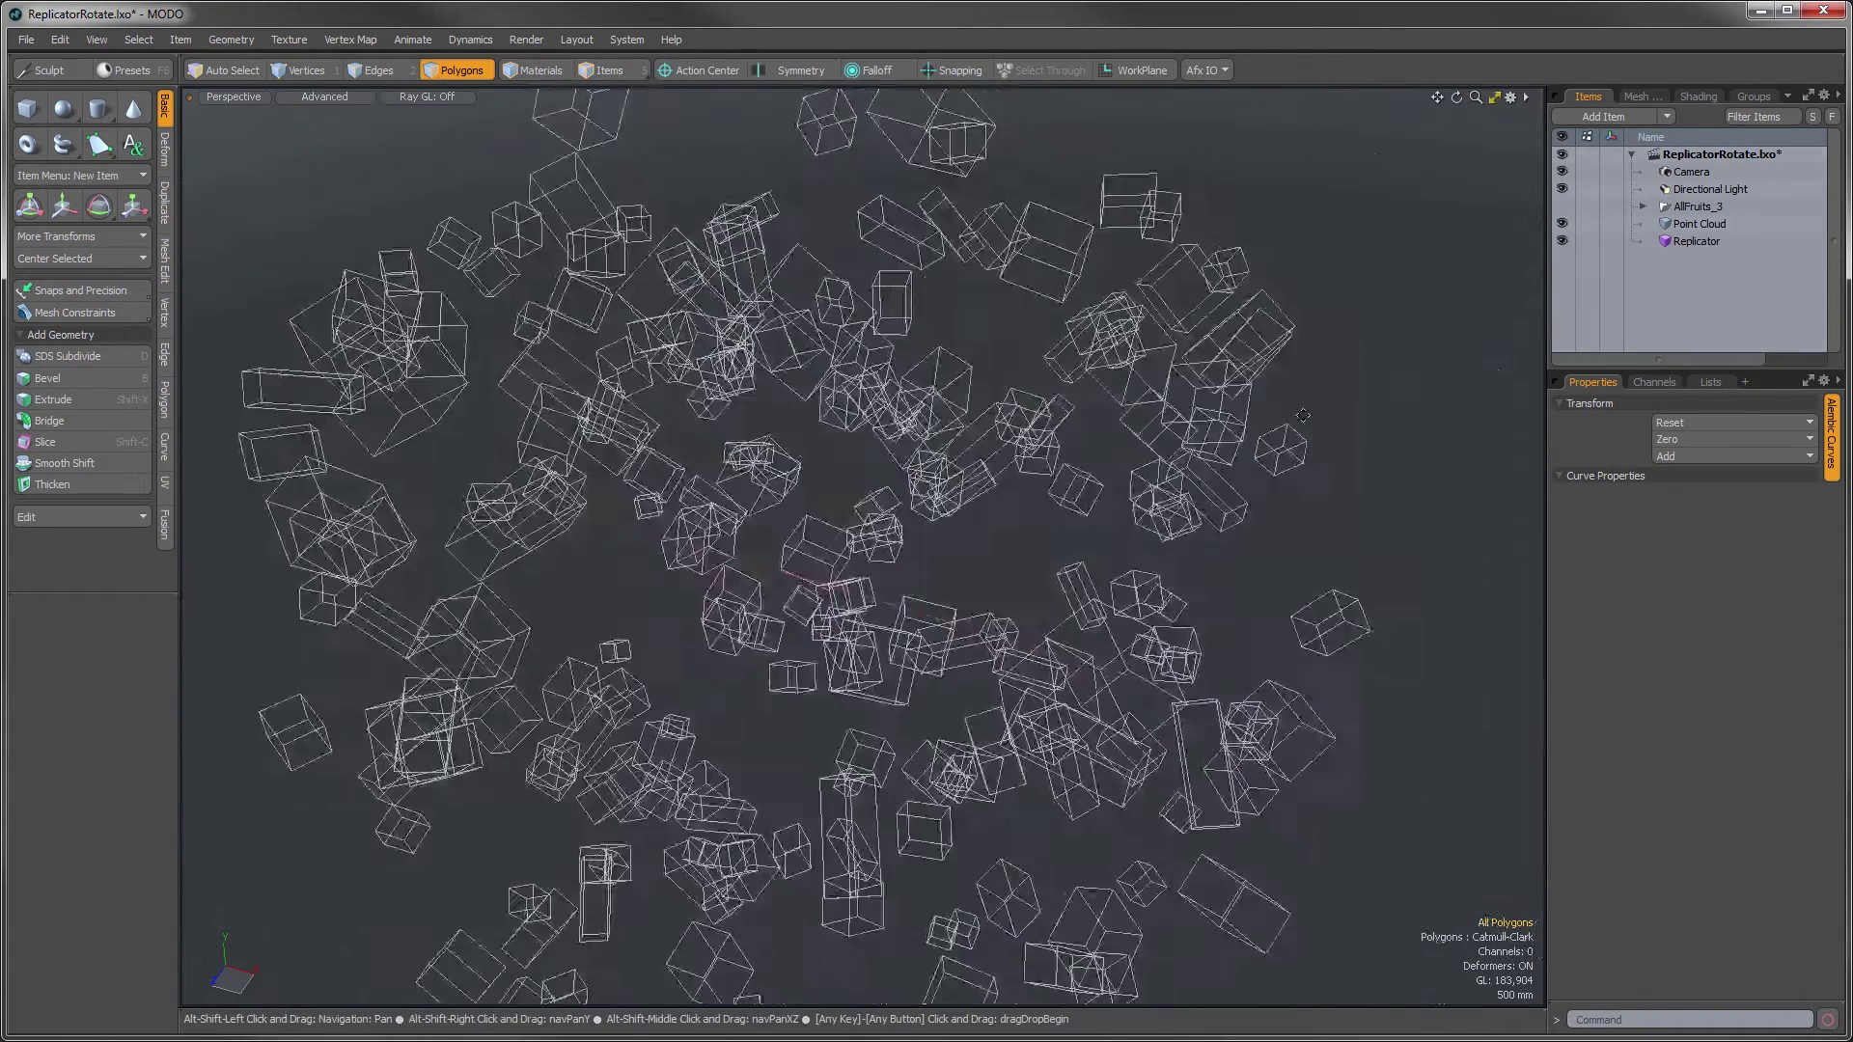
pyautogui.click(1704, 228)
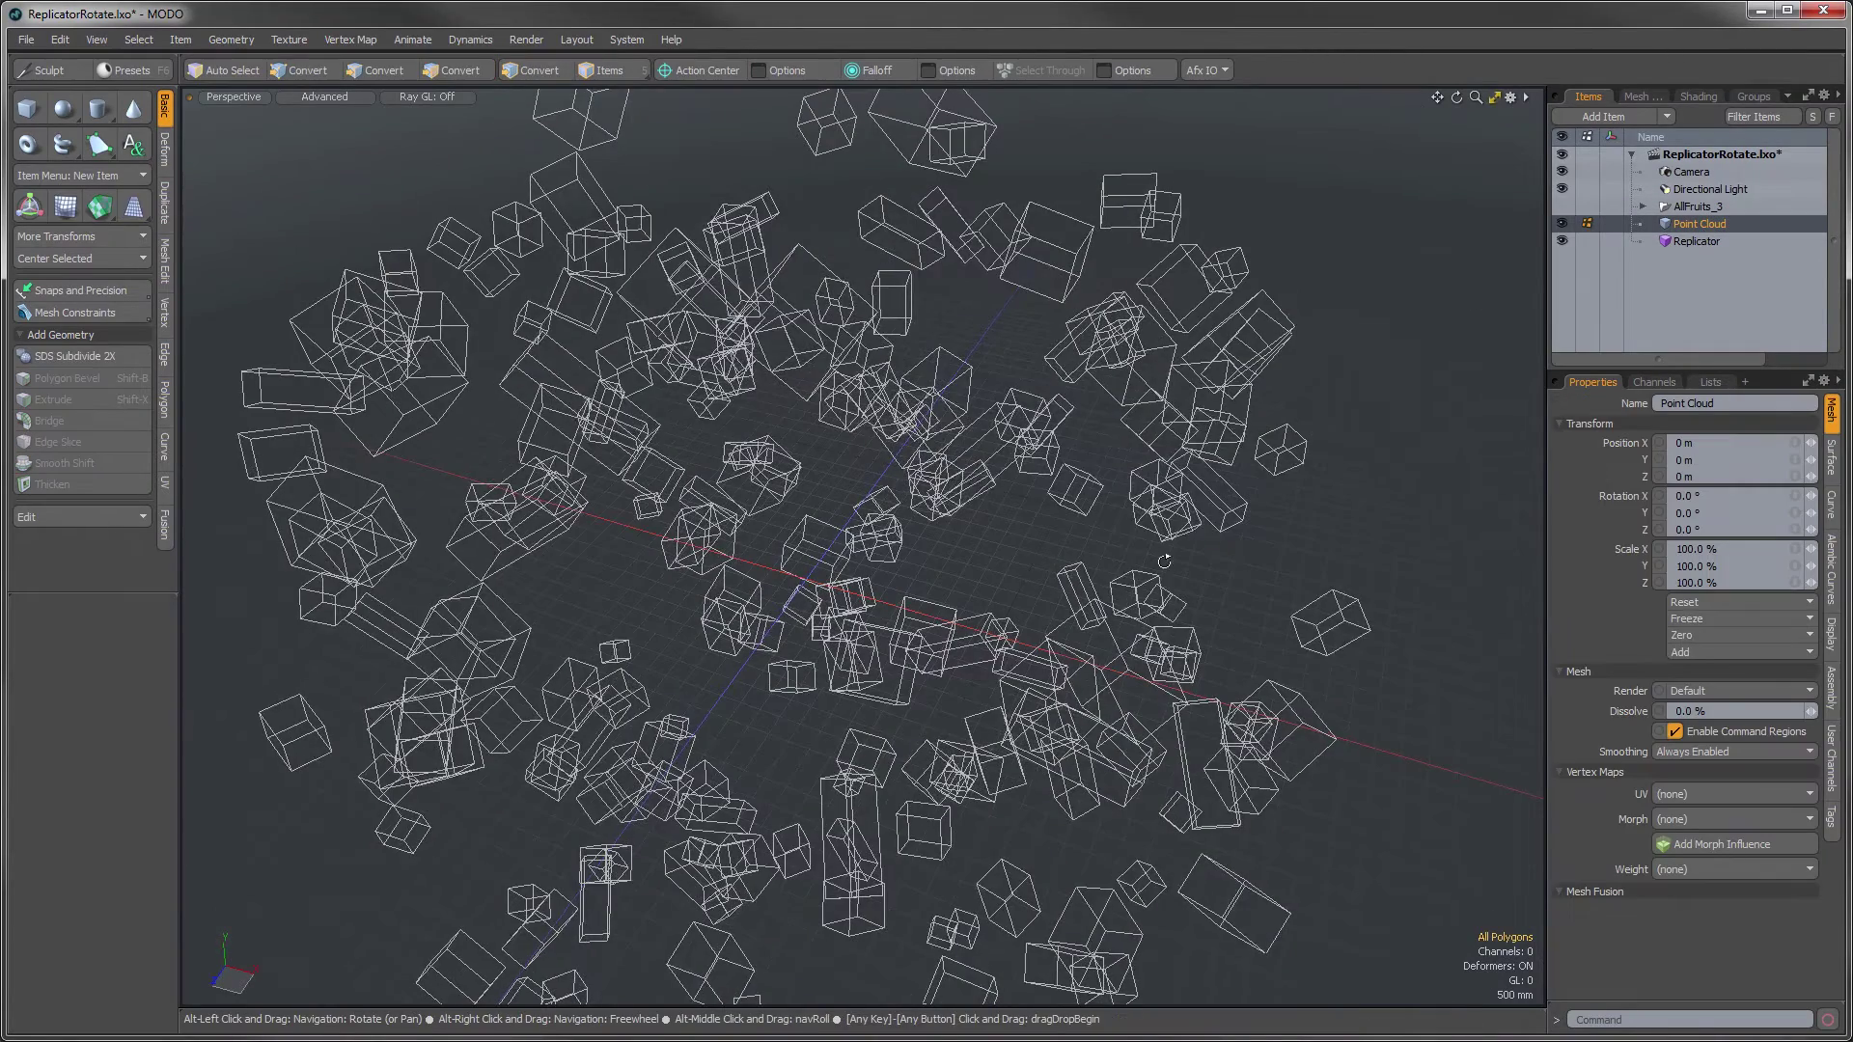
pyautogui.keyDown('alt'); pyautogui.moveTo(1164, 561); pyautogui.dragTo(1148, 261); pyautogui.keyUp('alt')
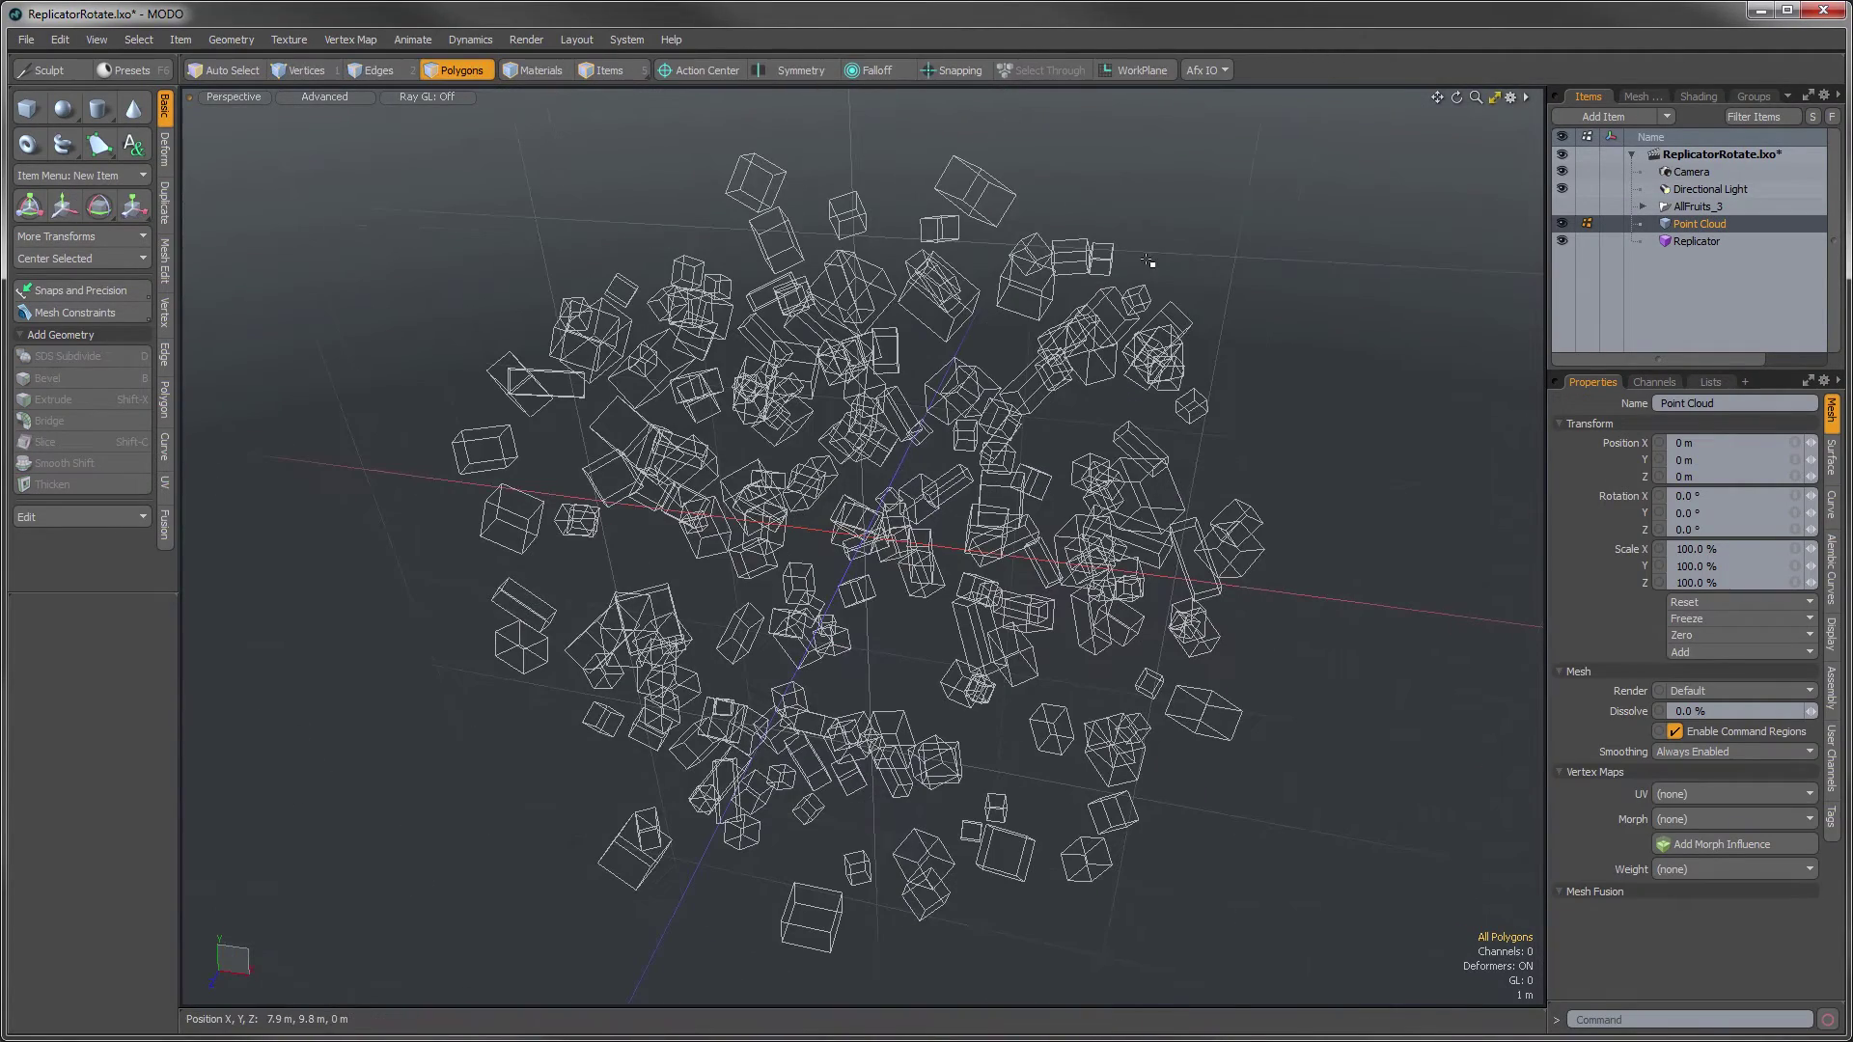
pyautogui.press('1')
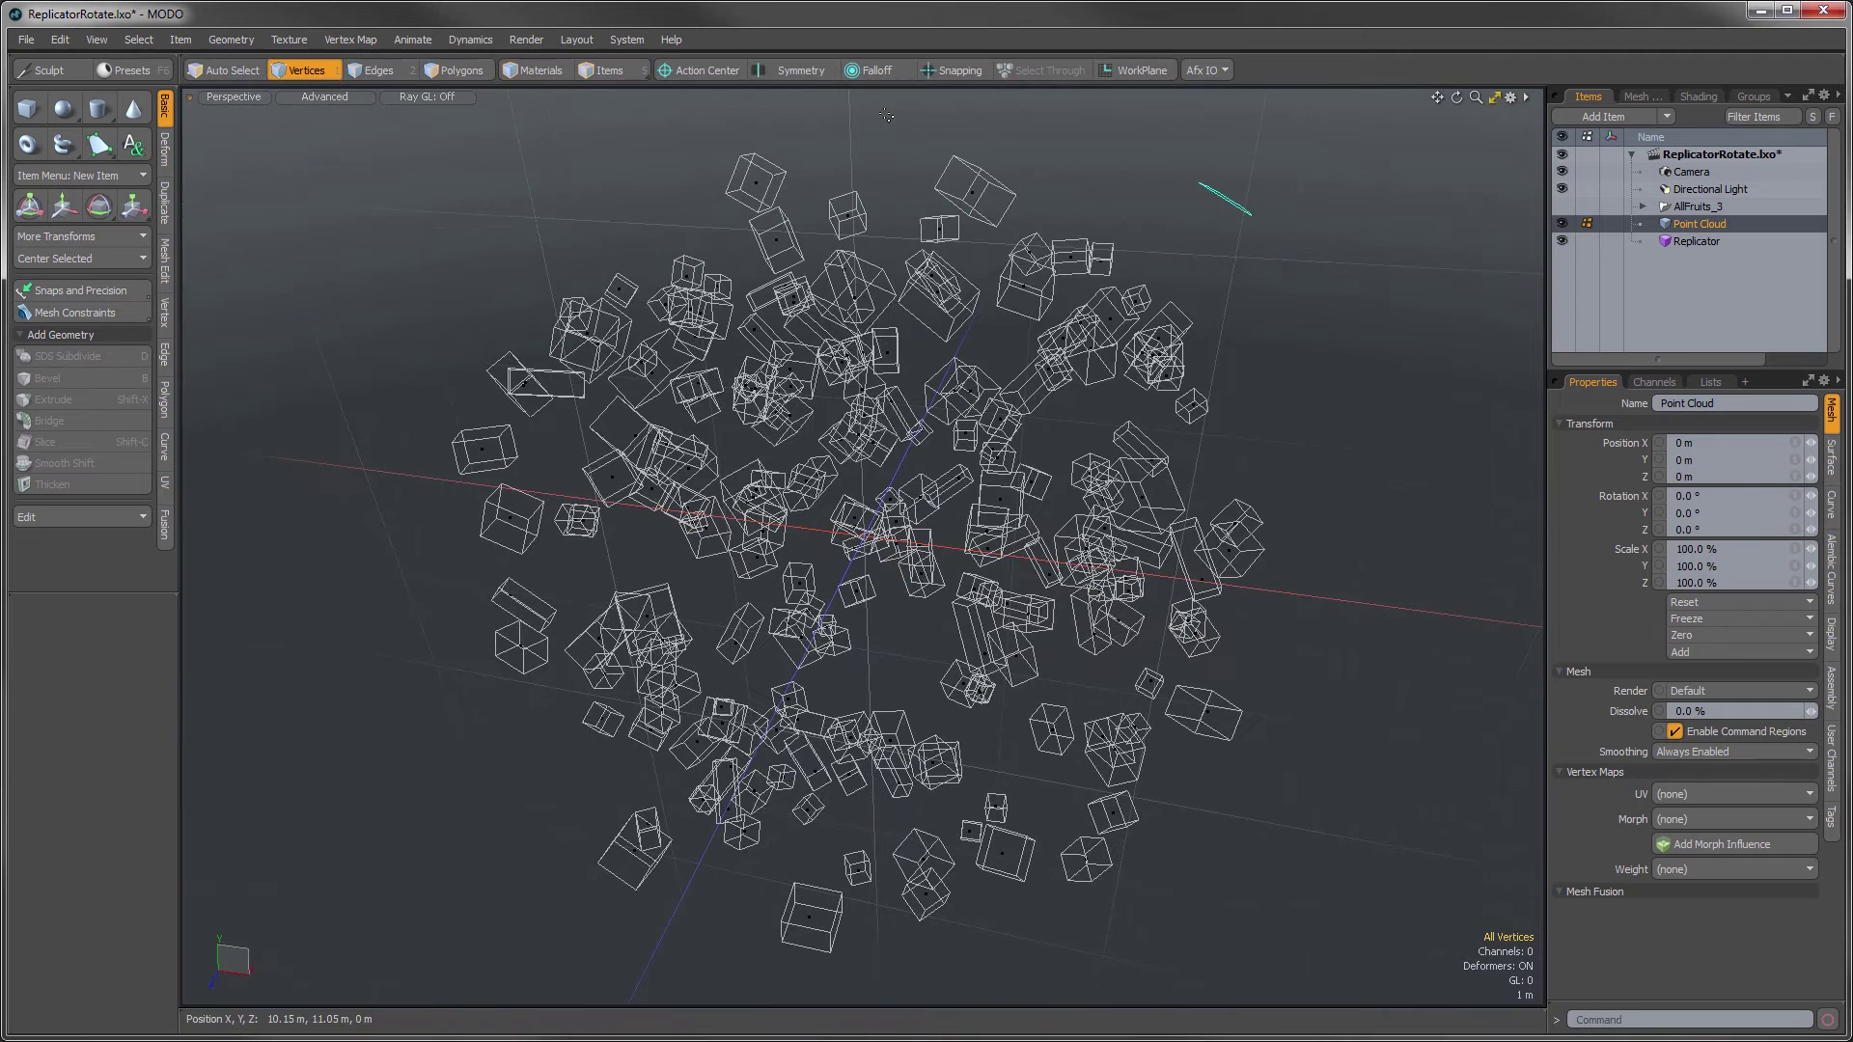
pyautogui.moveTo(885, 115)
pyautogui.mouseDown(button='right')
pyautogui.moveTo(257, 521)
pyautogui.moveTo(681, 1003)
pyautogui.moveTo(1240, 290)
pyautogui.moveTo(1300, 523)
pyautogui.mouseUp(button='right')
pyautogui.keyDown('alt'); pyautogui.moveTo(1193, 443); pyautogui.dragTo(1166, 421); pyautogui.keyUp('alt')
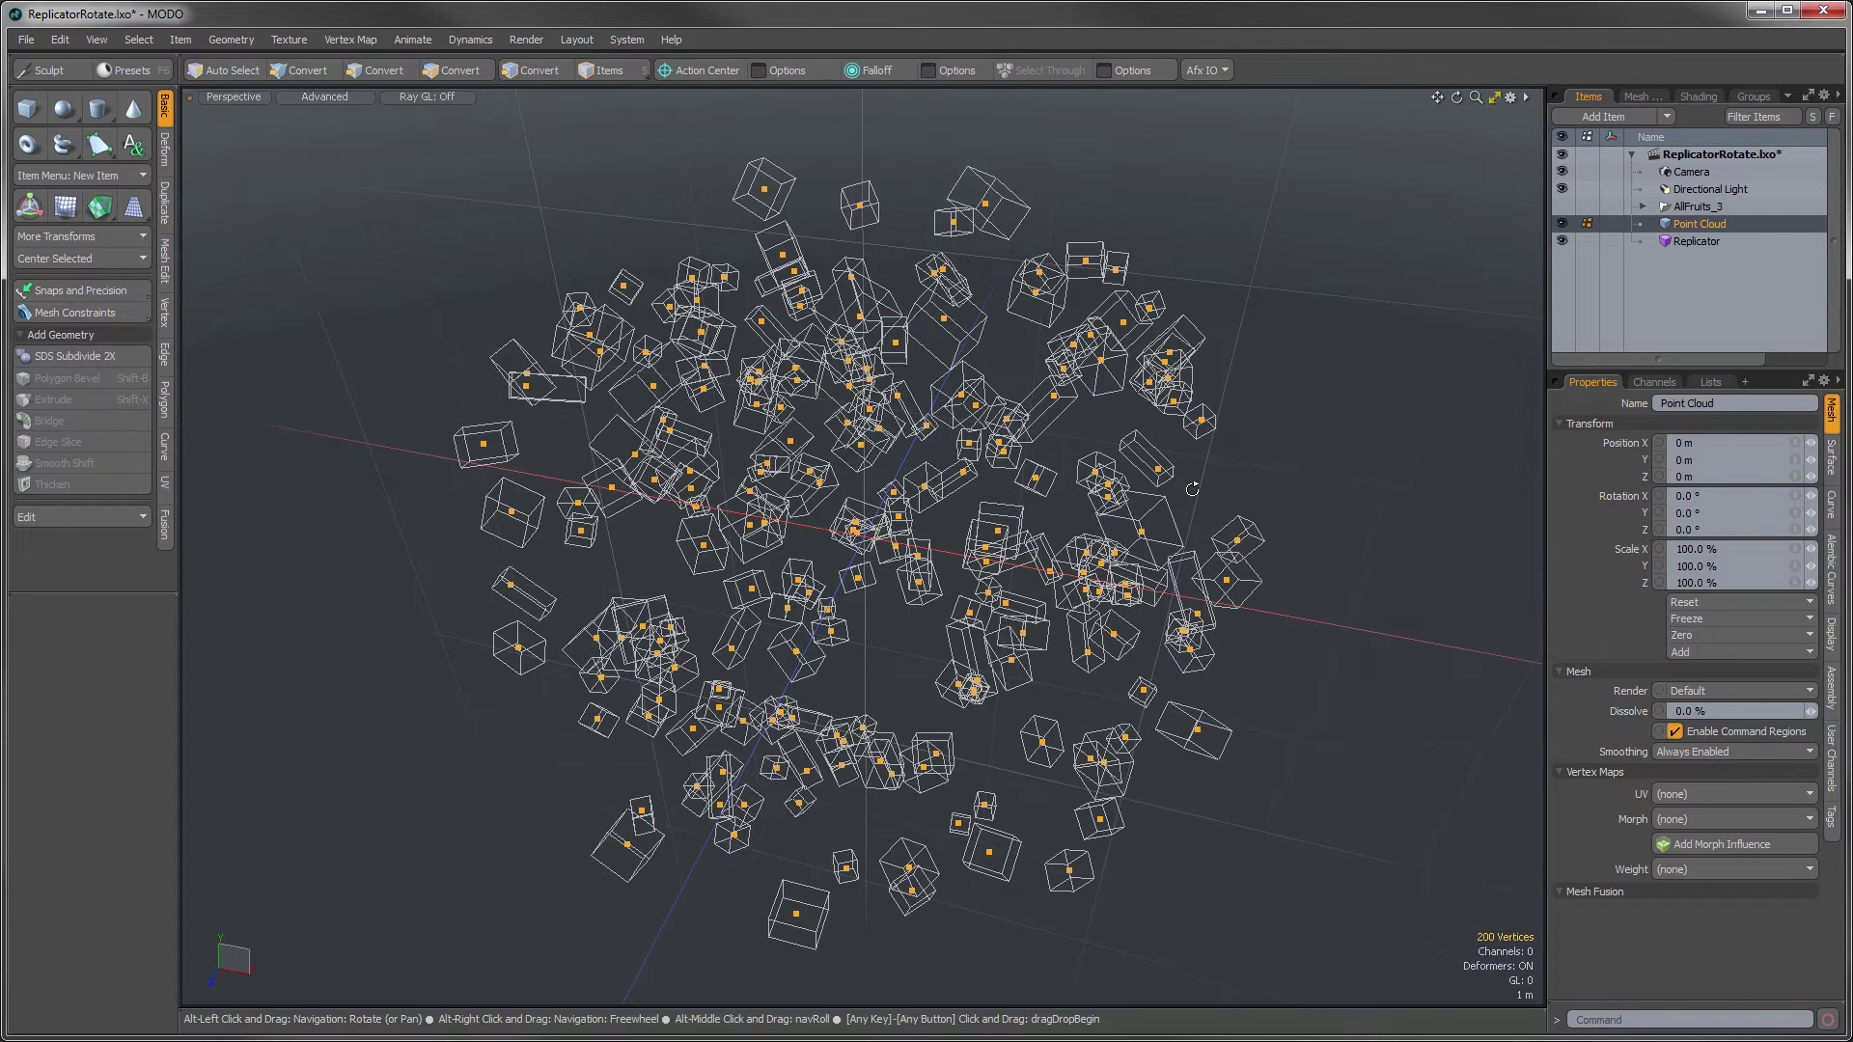
# - Examine the Replicator's prototype and point source, the AllFruits_3 items and the members of the BG_Fruits group
pyautogui.click(1696, 242)
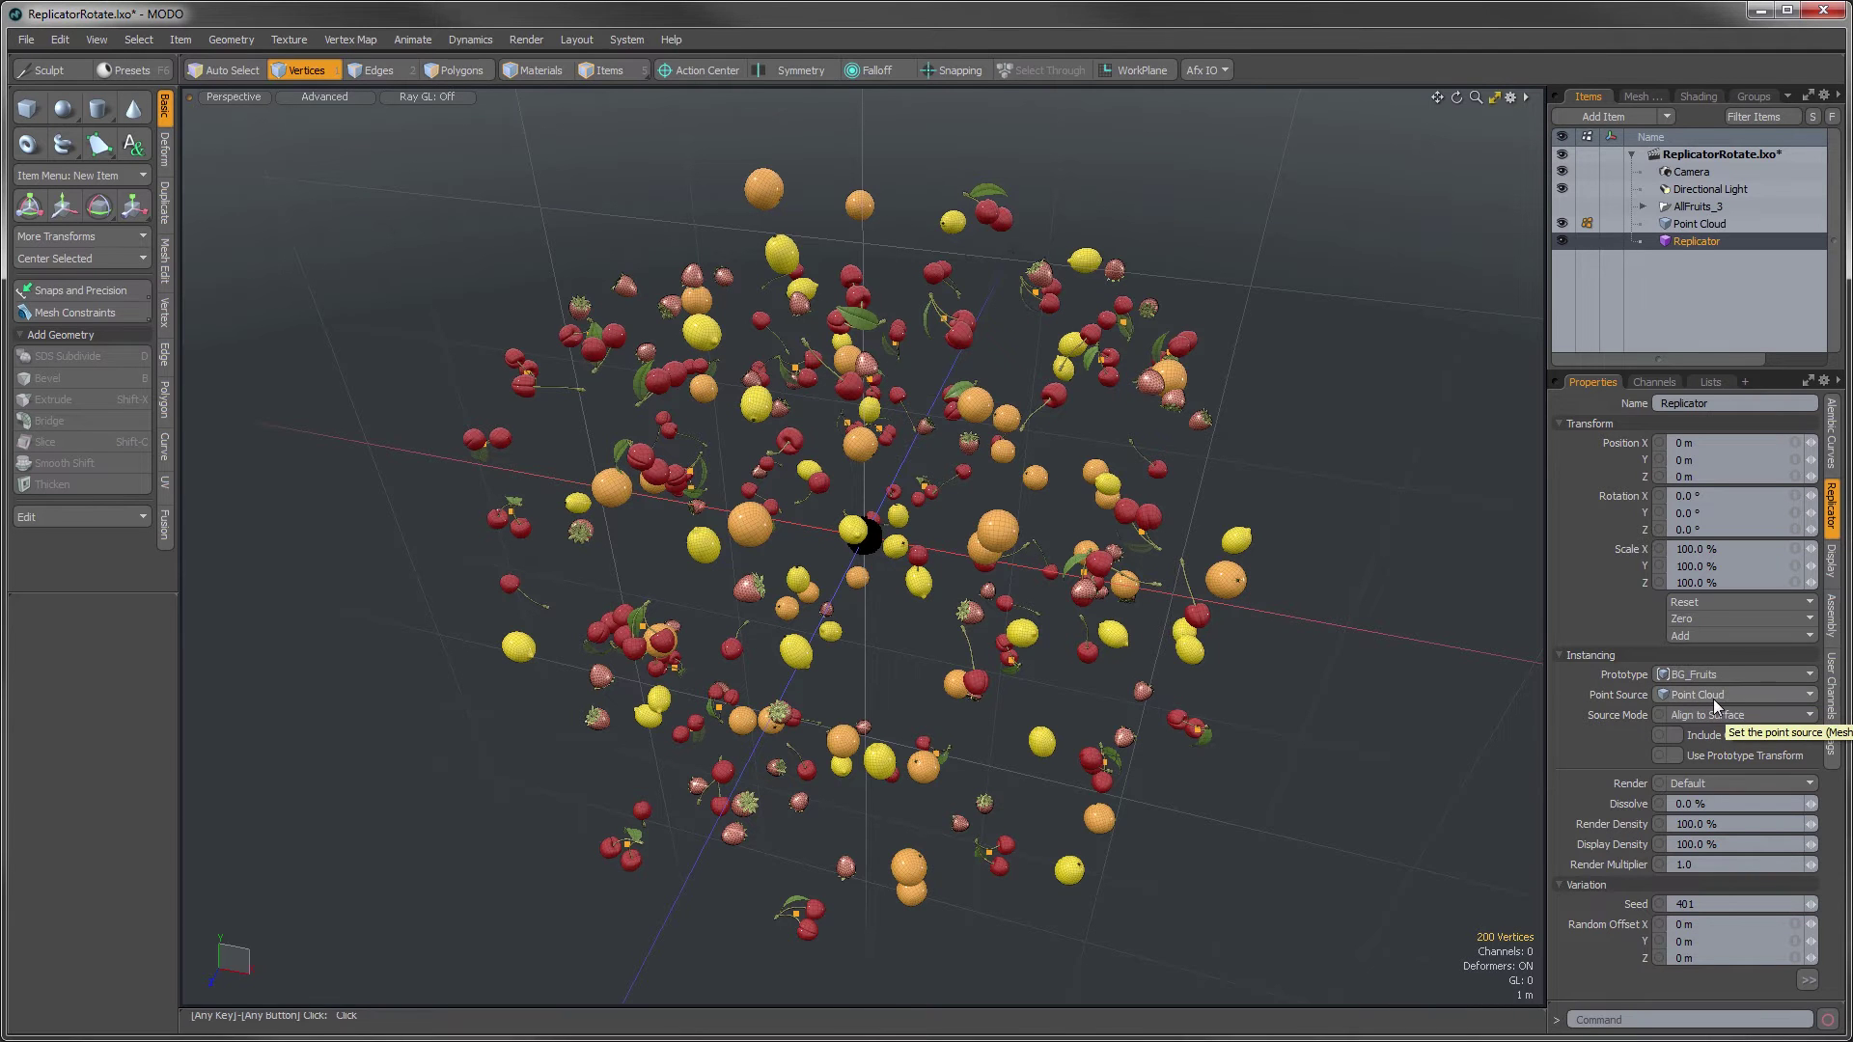
pyautogui.click(1643, 206)
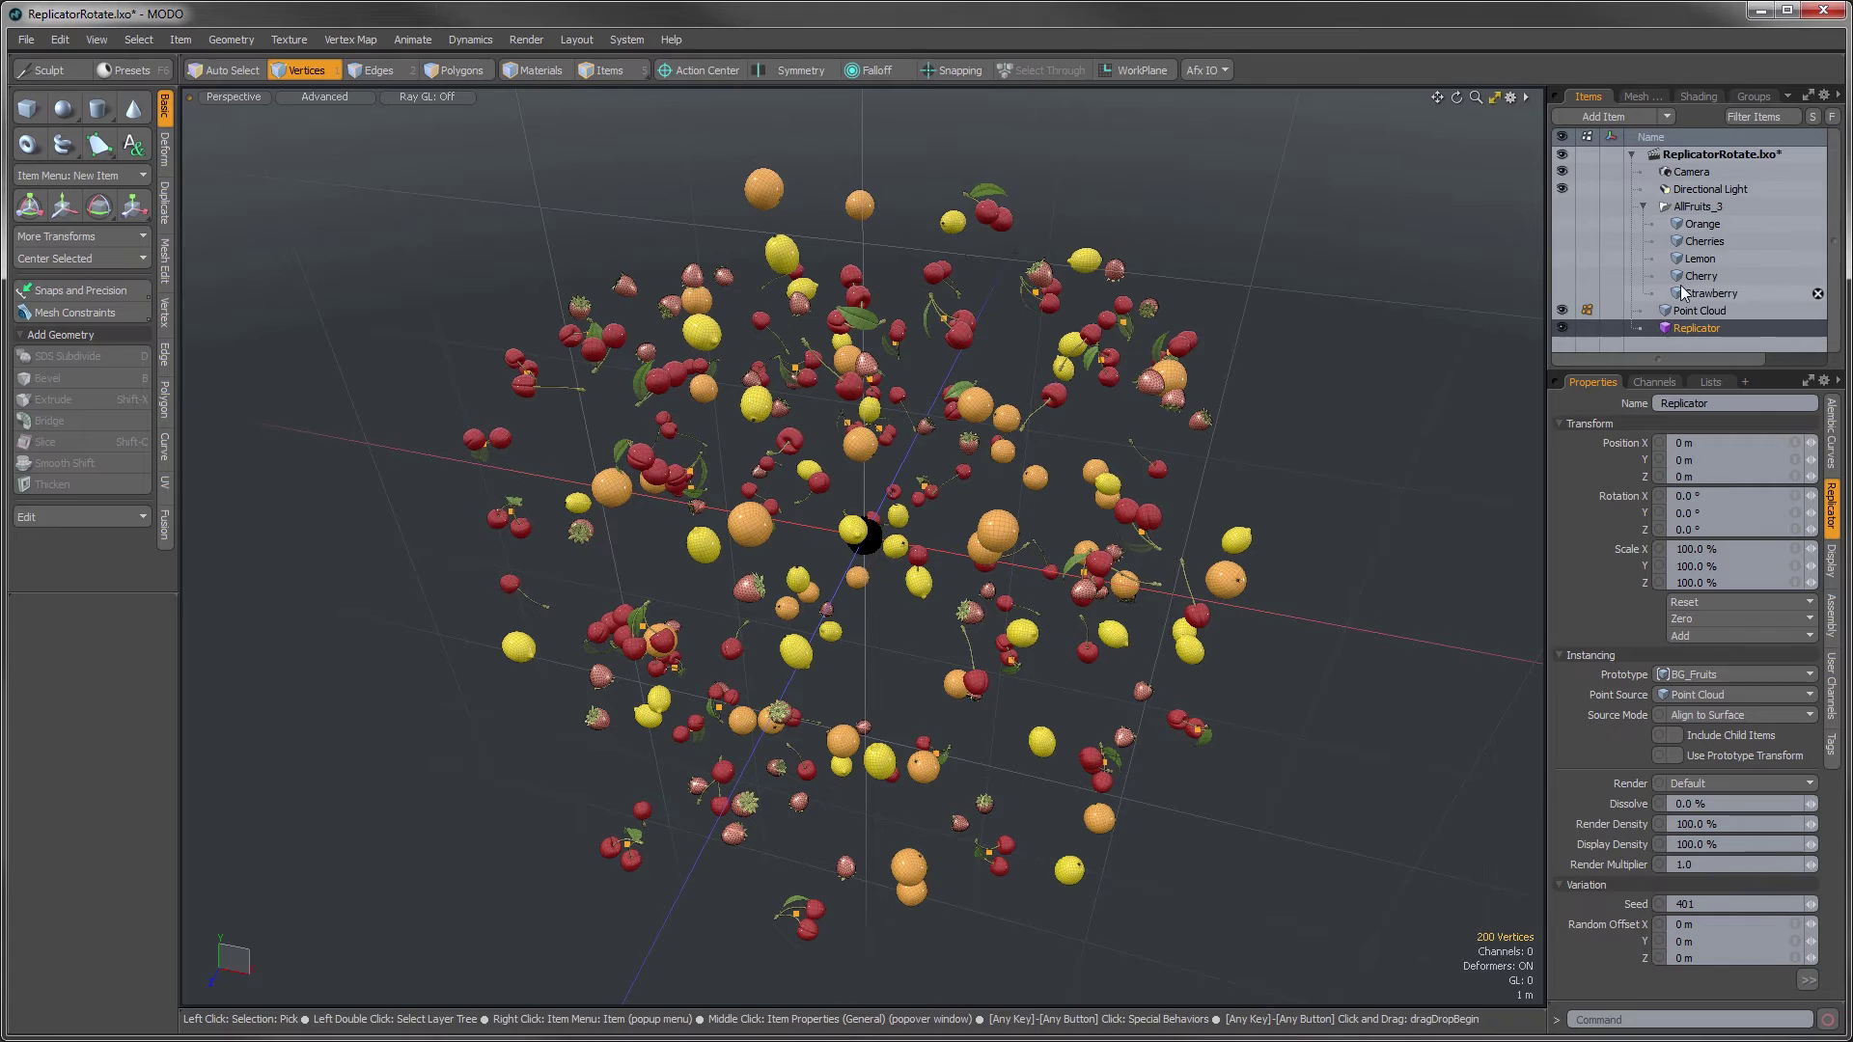
pyautogui.click(1746, 96)
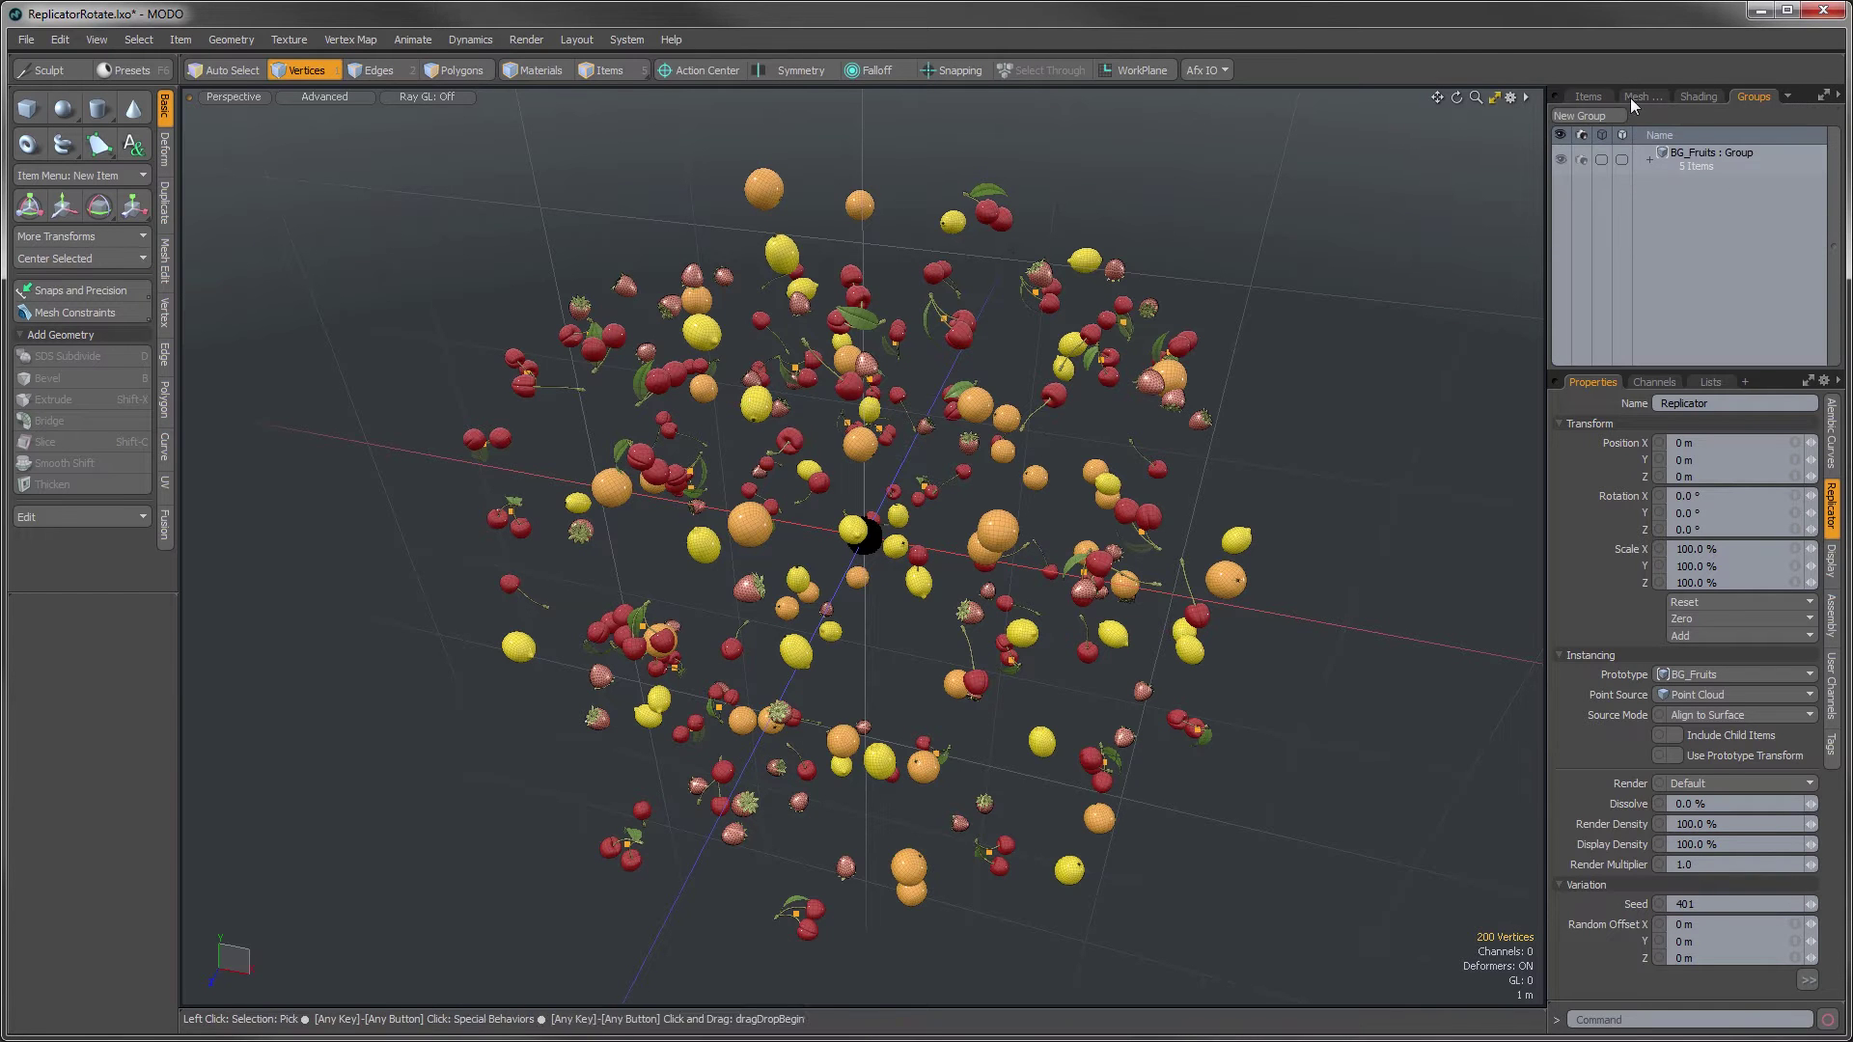
pyautogui.click(1648, 160)
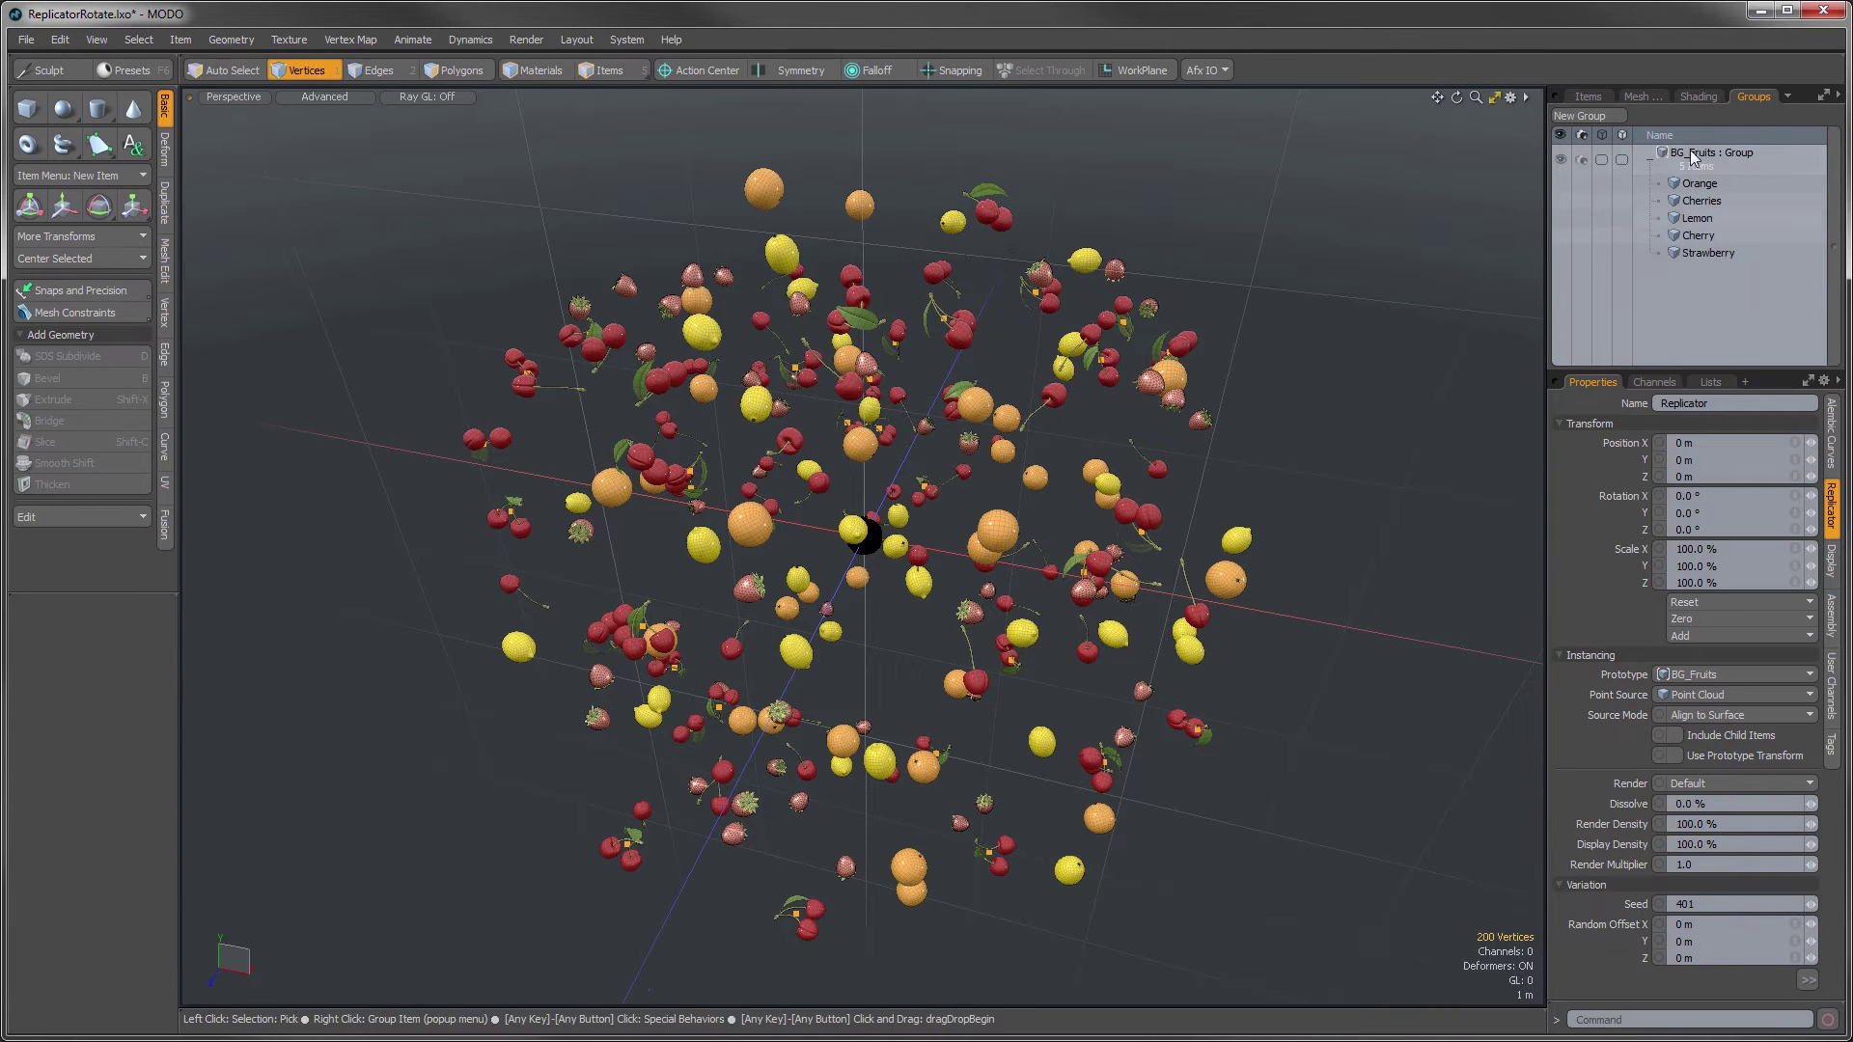
pyautogui.click(1646, 159)
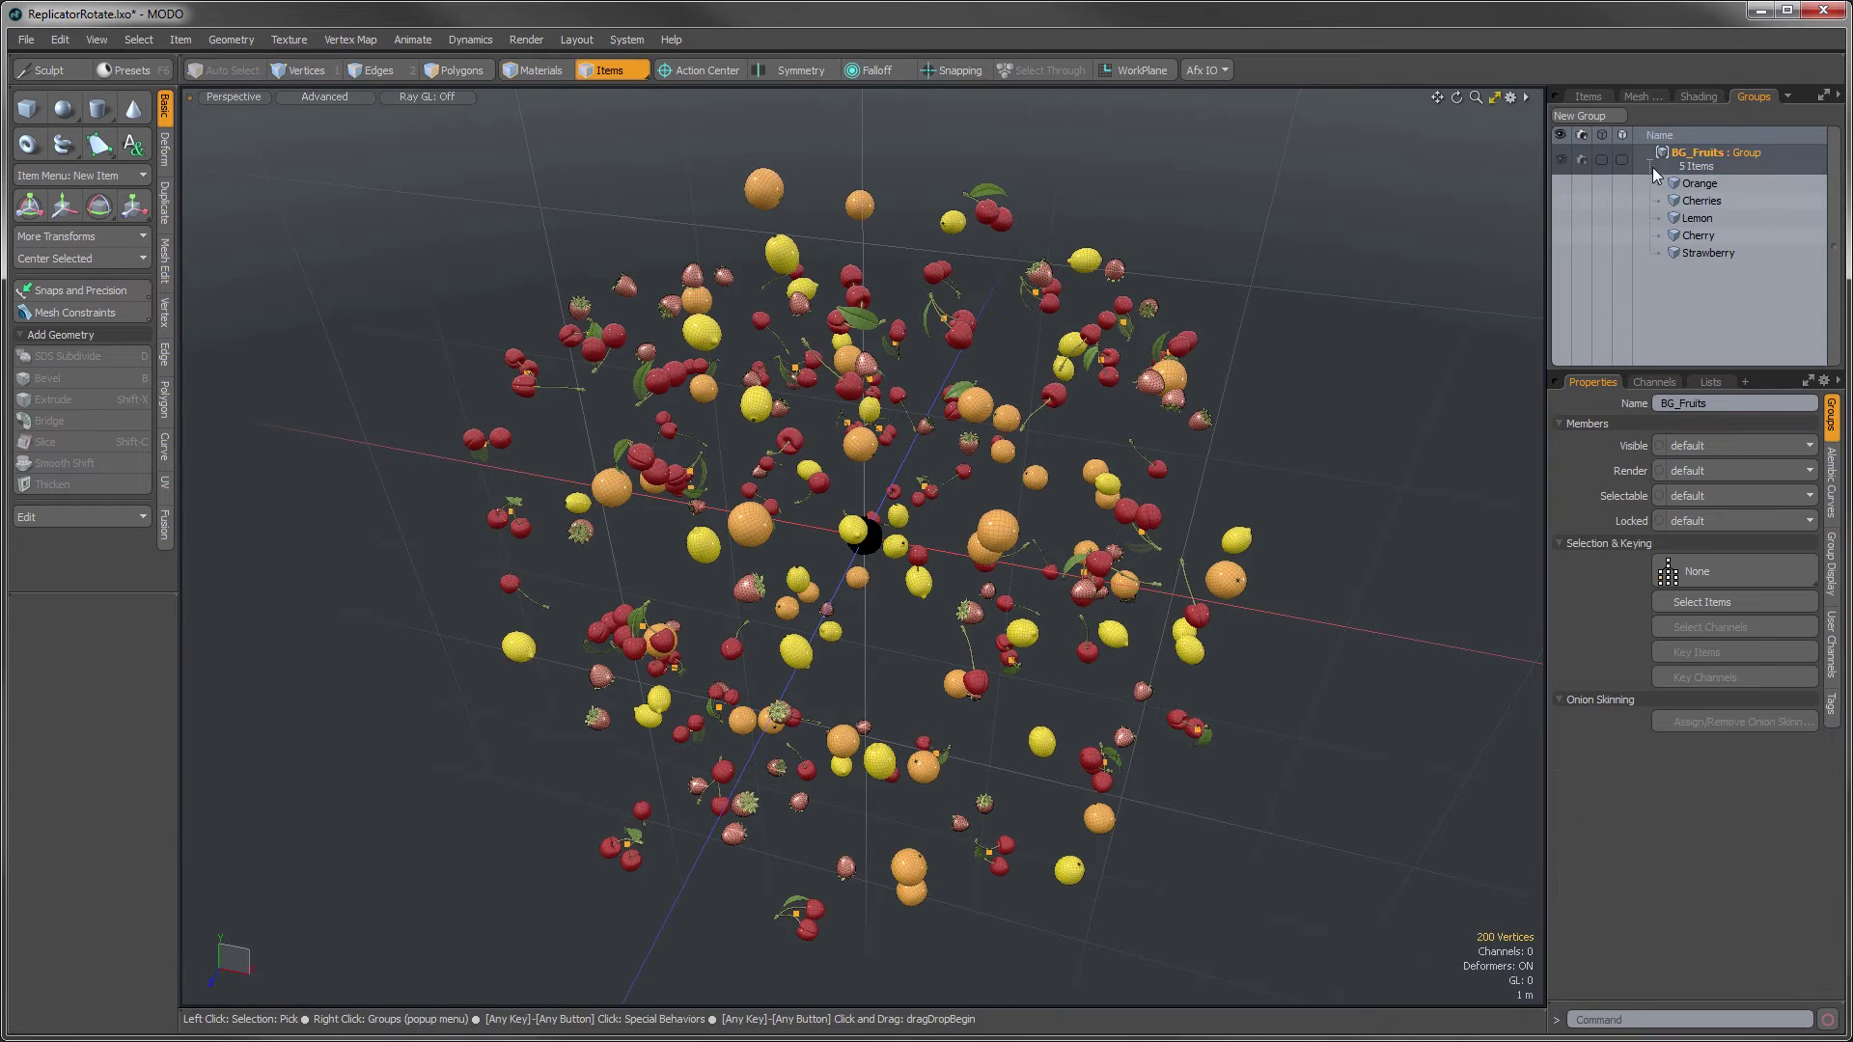
pyautogui.click(1587, 97)
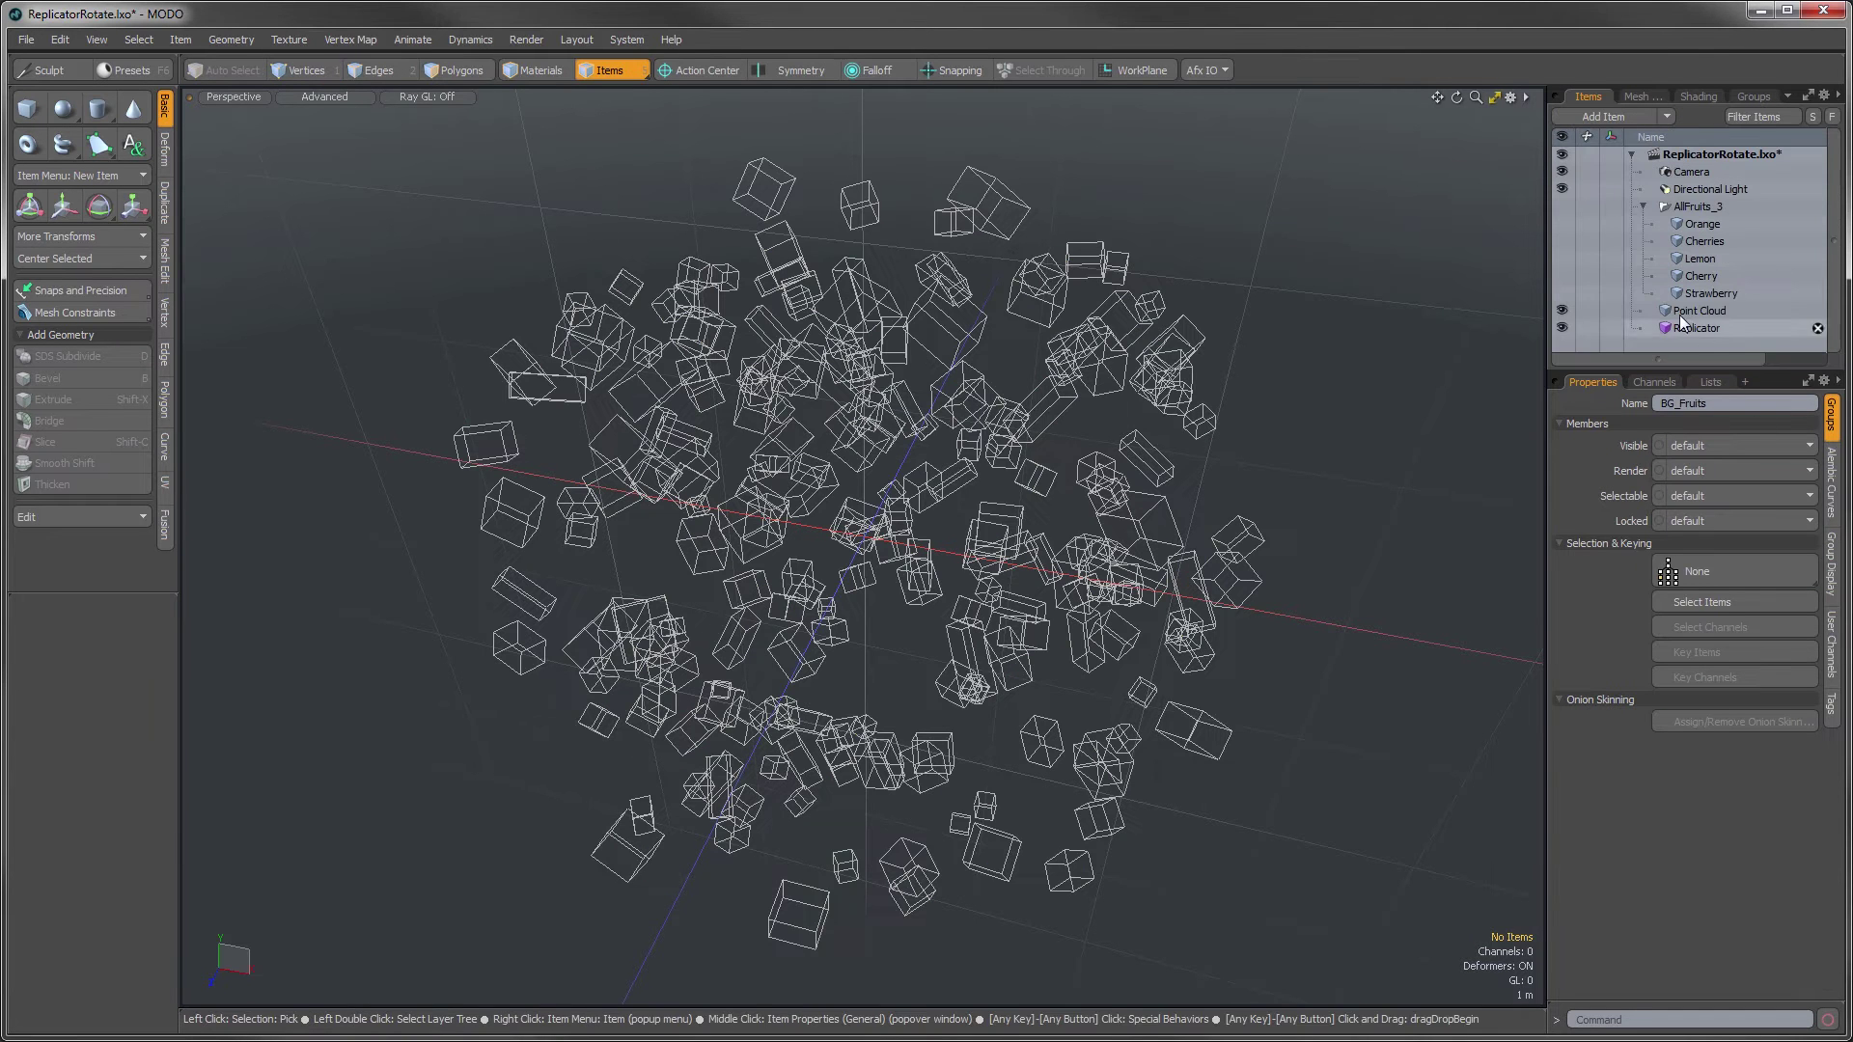
# - Look over the replicated fruits with the Replicator selected and deselected, and collapse the AllFruits_3 hierarchy
pyautogui.click(1679, 328)
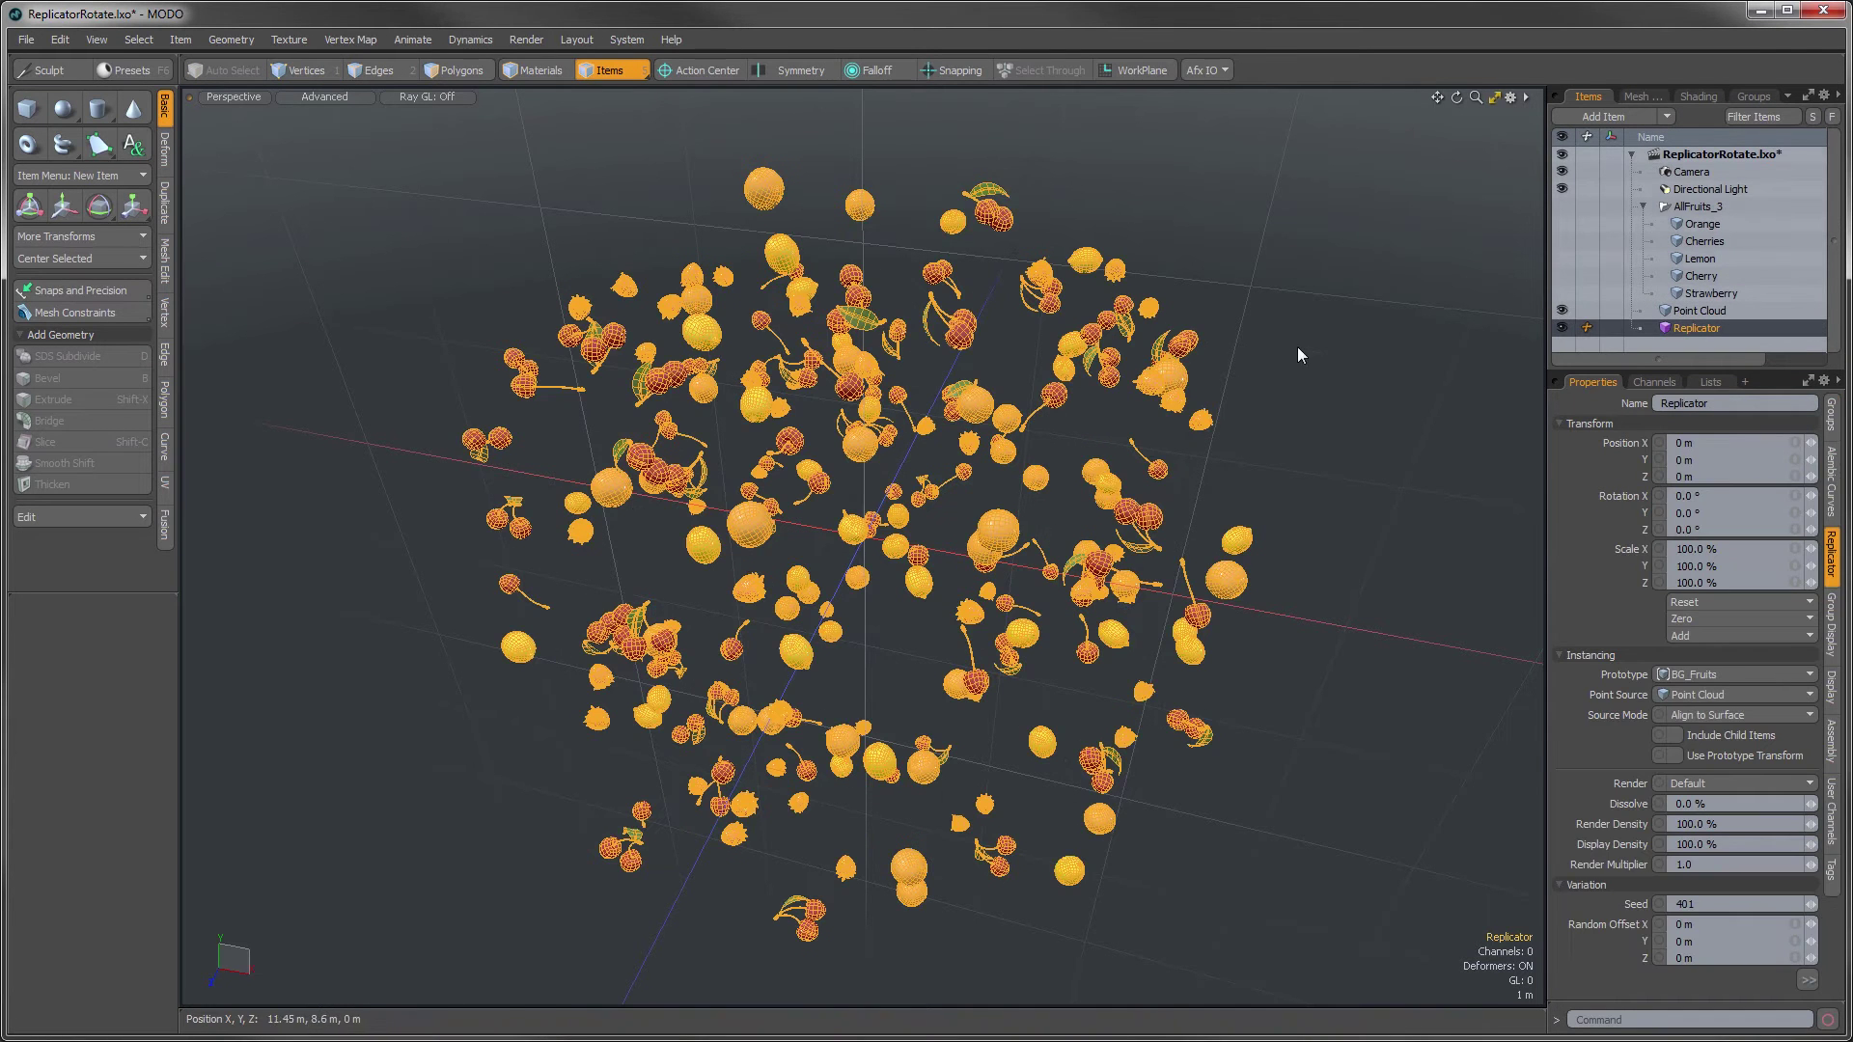
pyautogui.click(1299, 469)
pyautogui.keyDown('alt'); pyautogui.moveTo(1007, 560); pyautogui.dragTo(1069, 590); pyautogui.keyUp('alt')
pyautogui.scroll(5, 1069, 587)
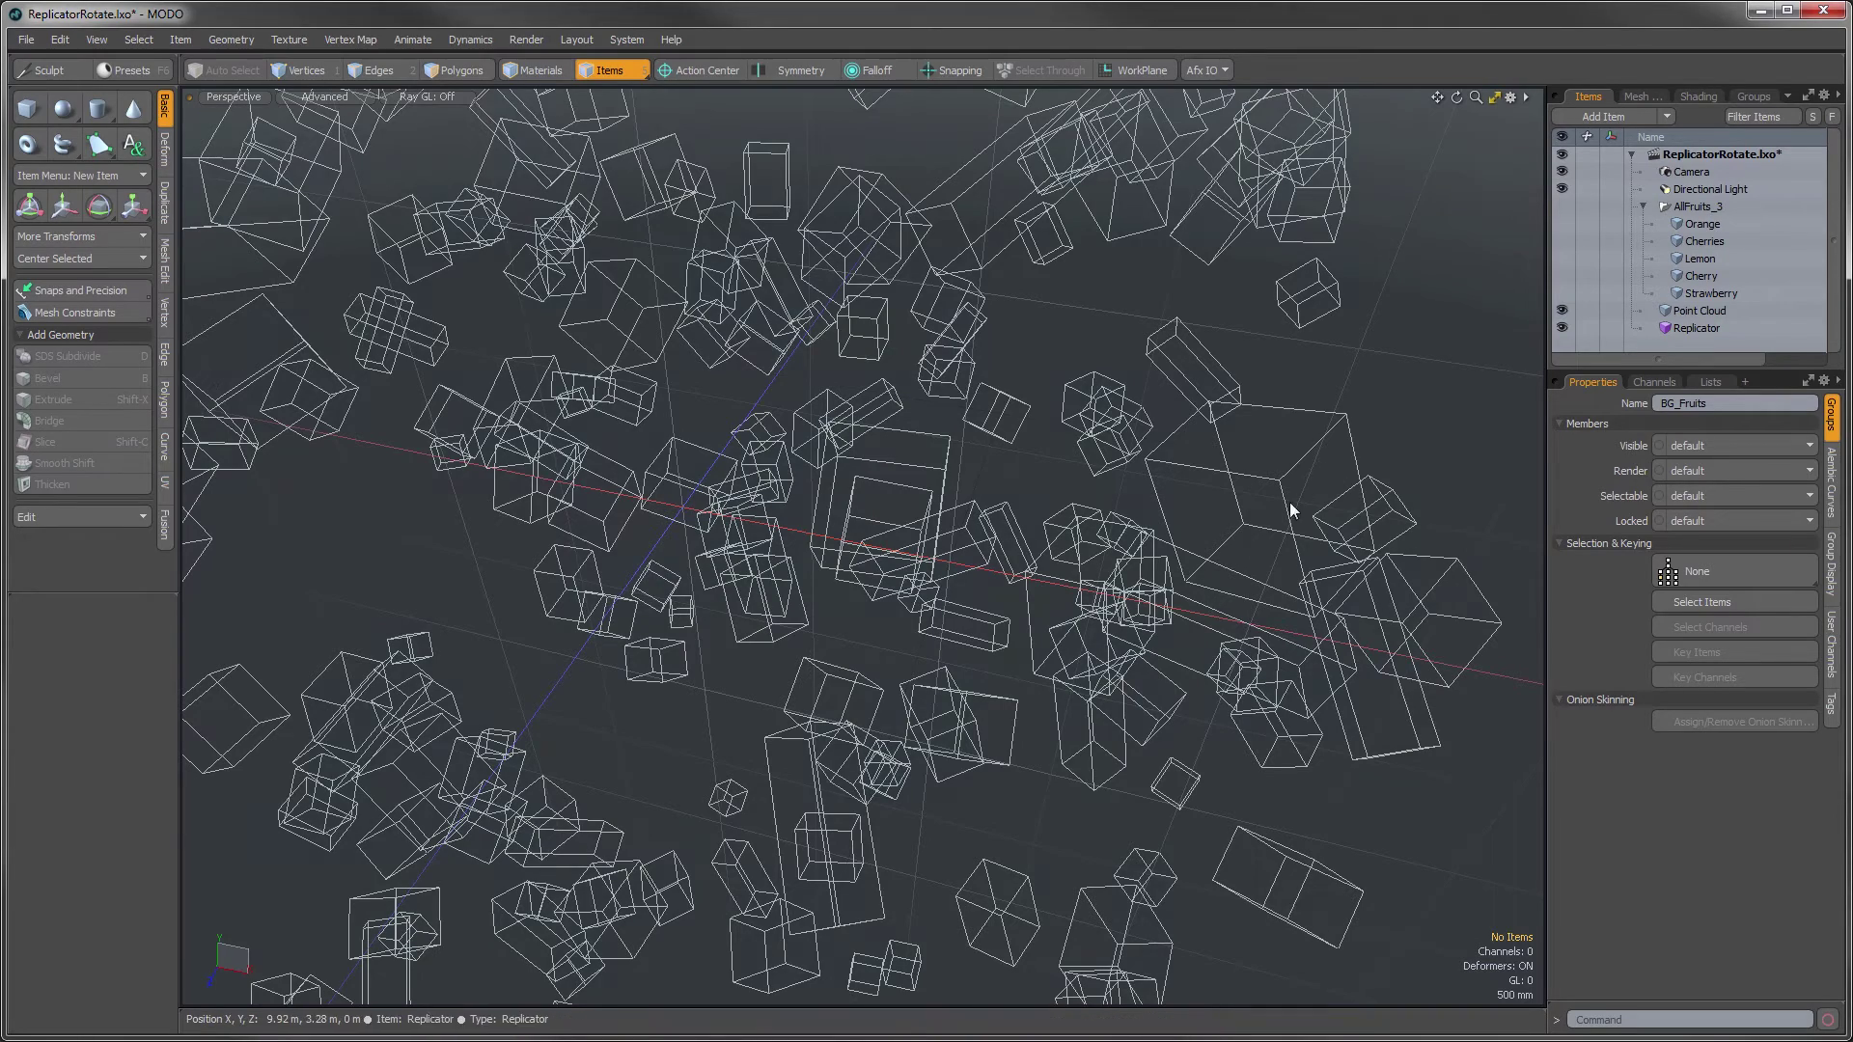
pyautogui.keyDown('ctrl'); pyautogui.keyDown('alt'); pyautogui.moveTo(1317, 507); pyautogui.dragTo(1271, 547); pyautogui.keyUp('alt'); pyautogui.keyUp('ctrl')
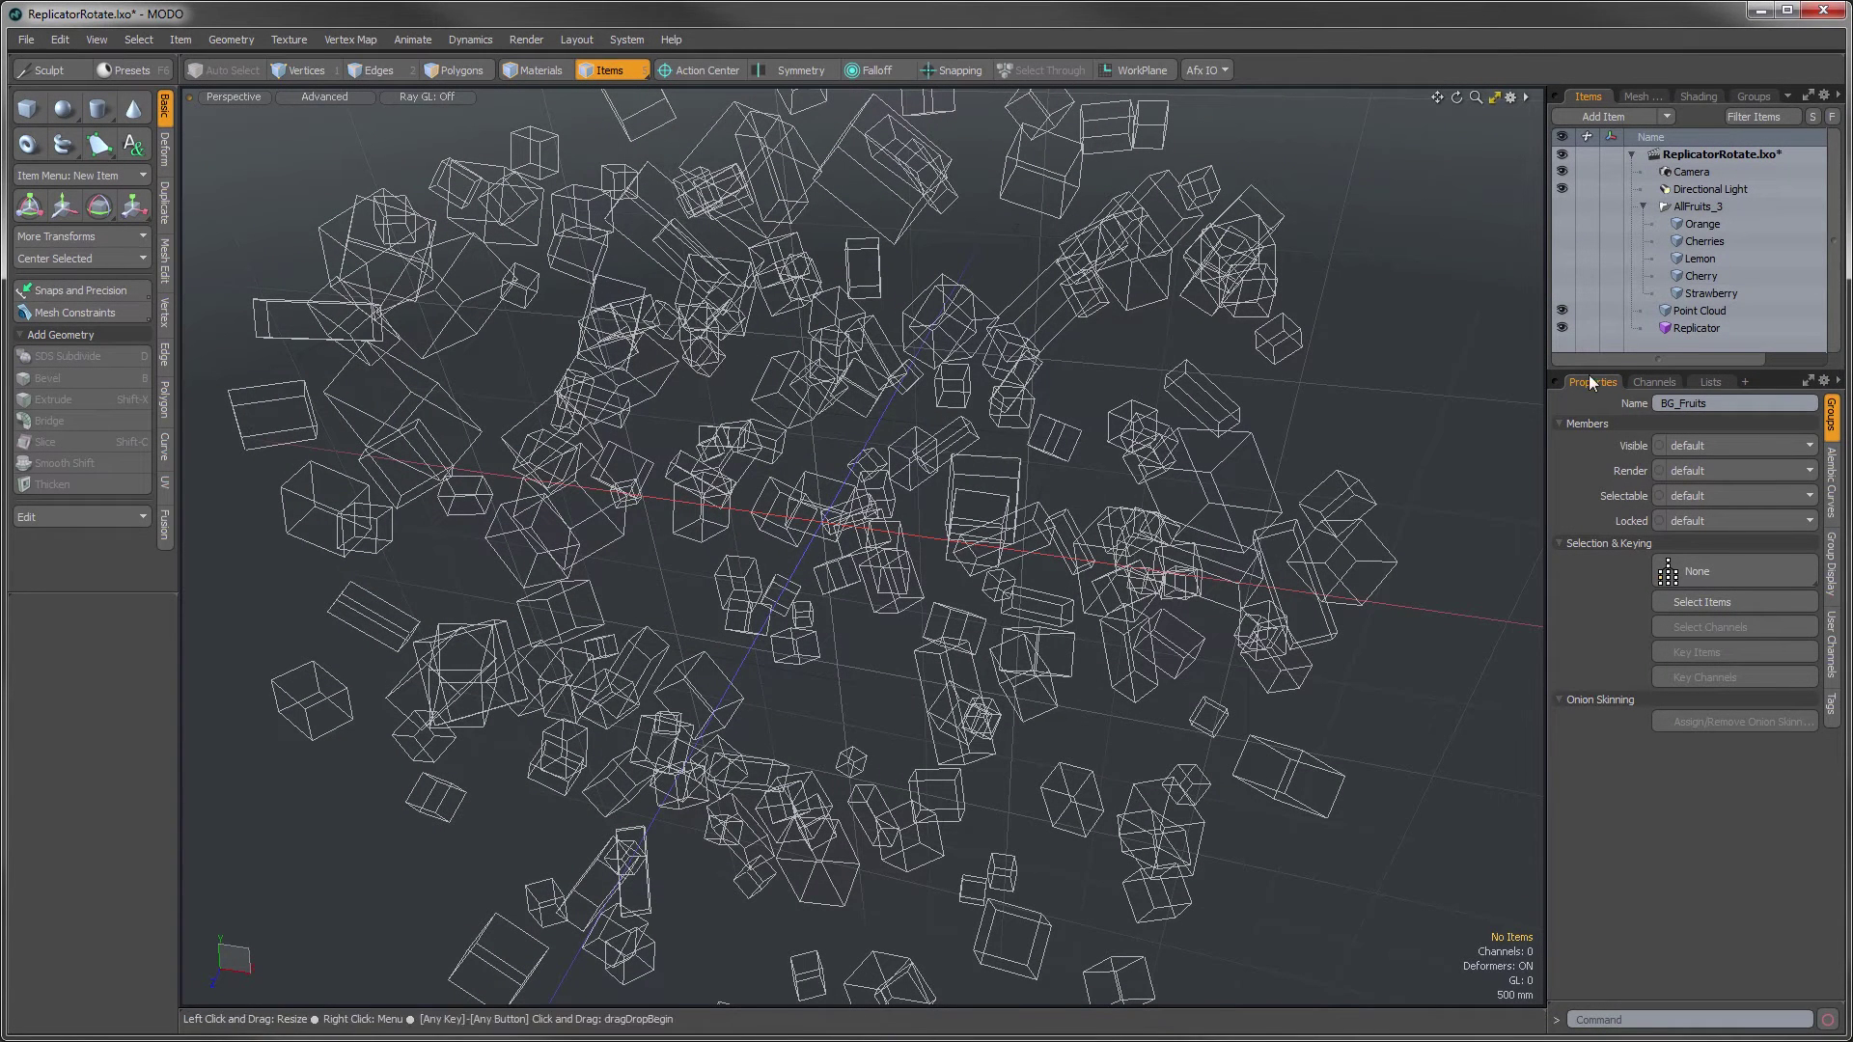
pyautogui.click(1642, 205)
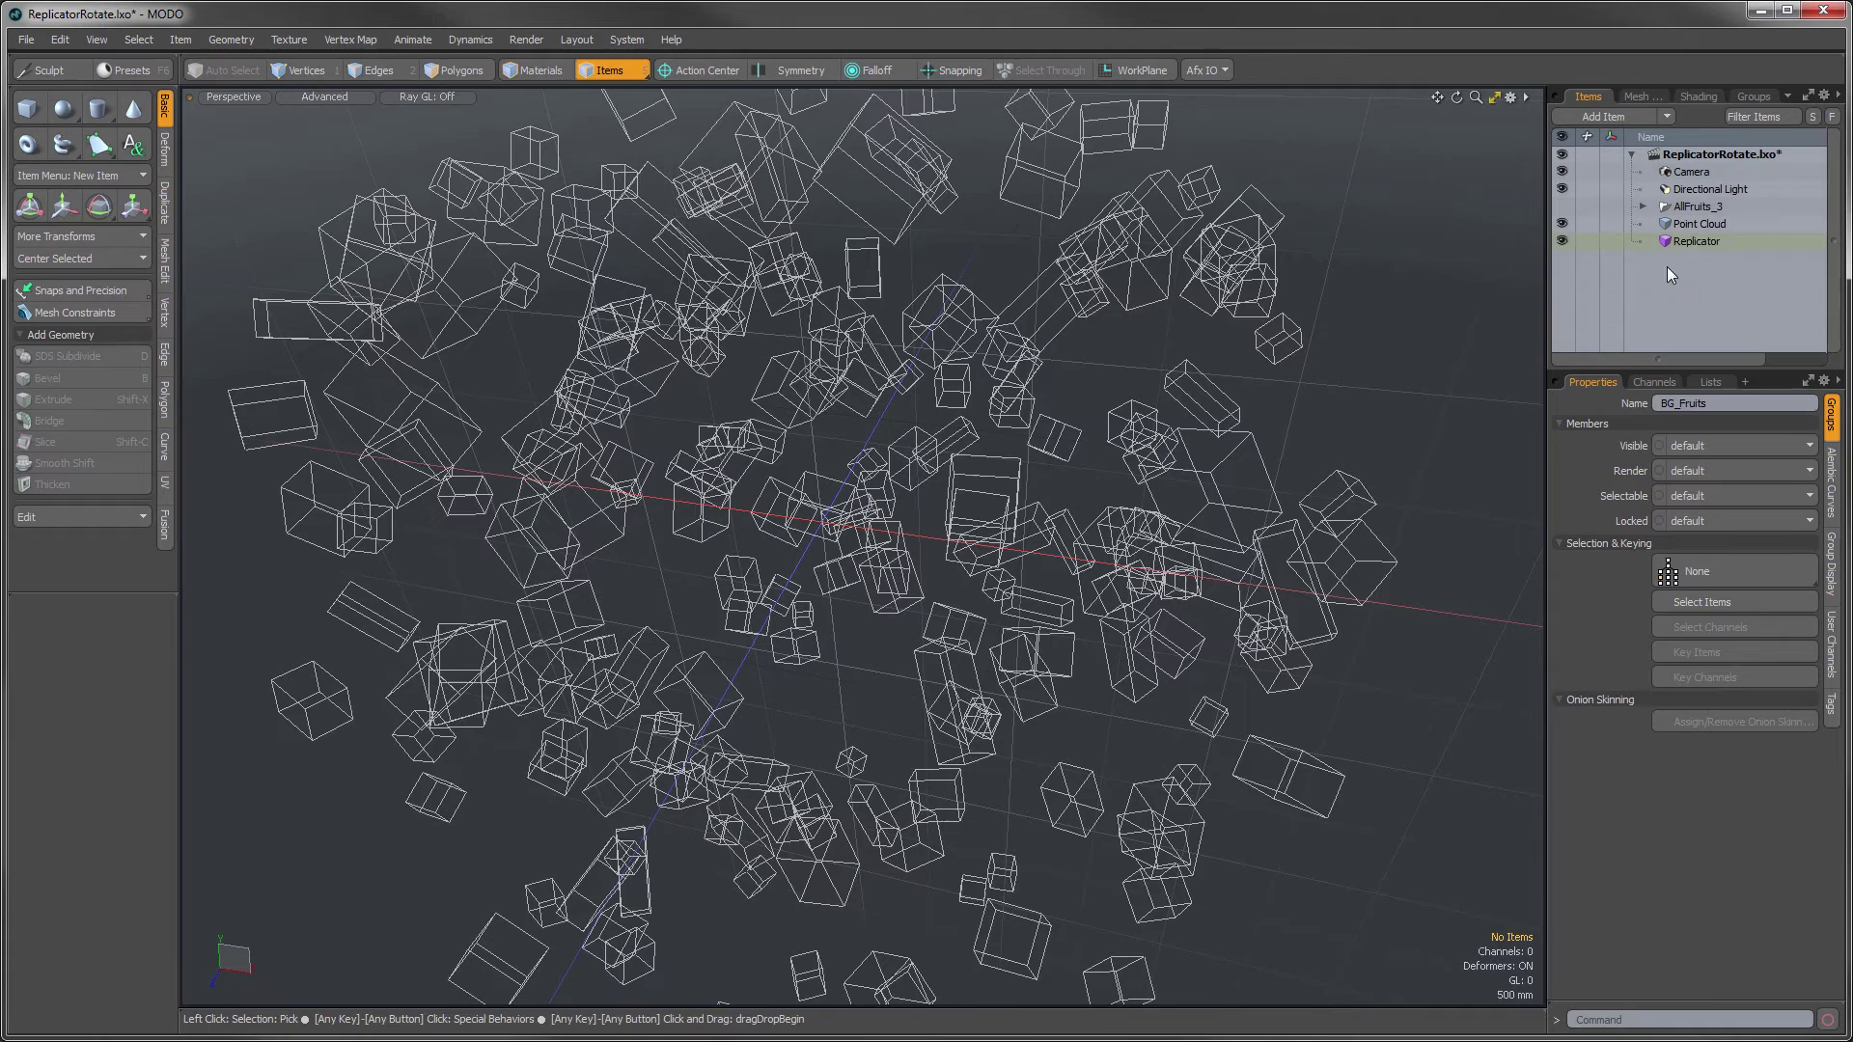
# - Freeze the Replicator into individual instances and check the items in its hierarchy
pyautogui.click(1676, 243)
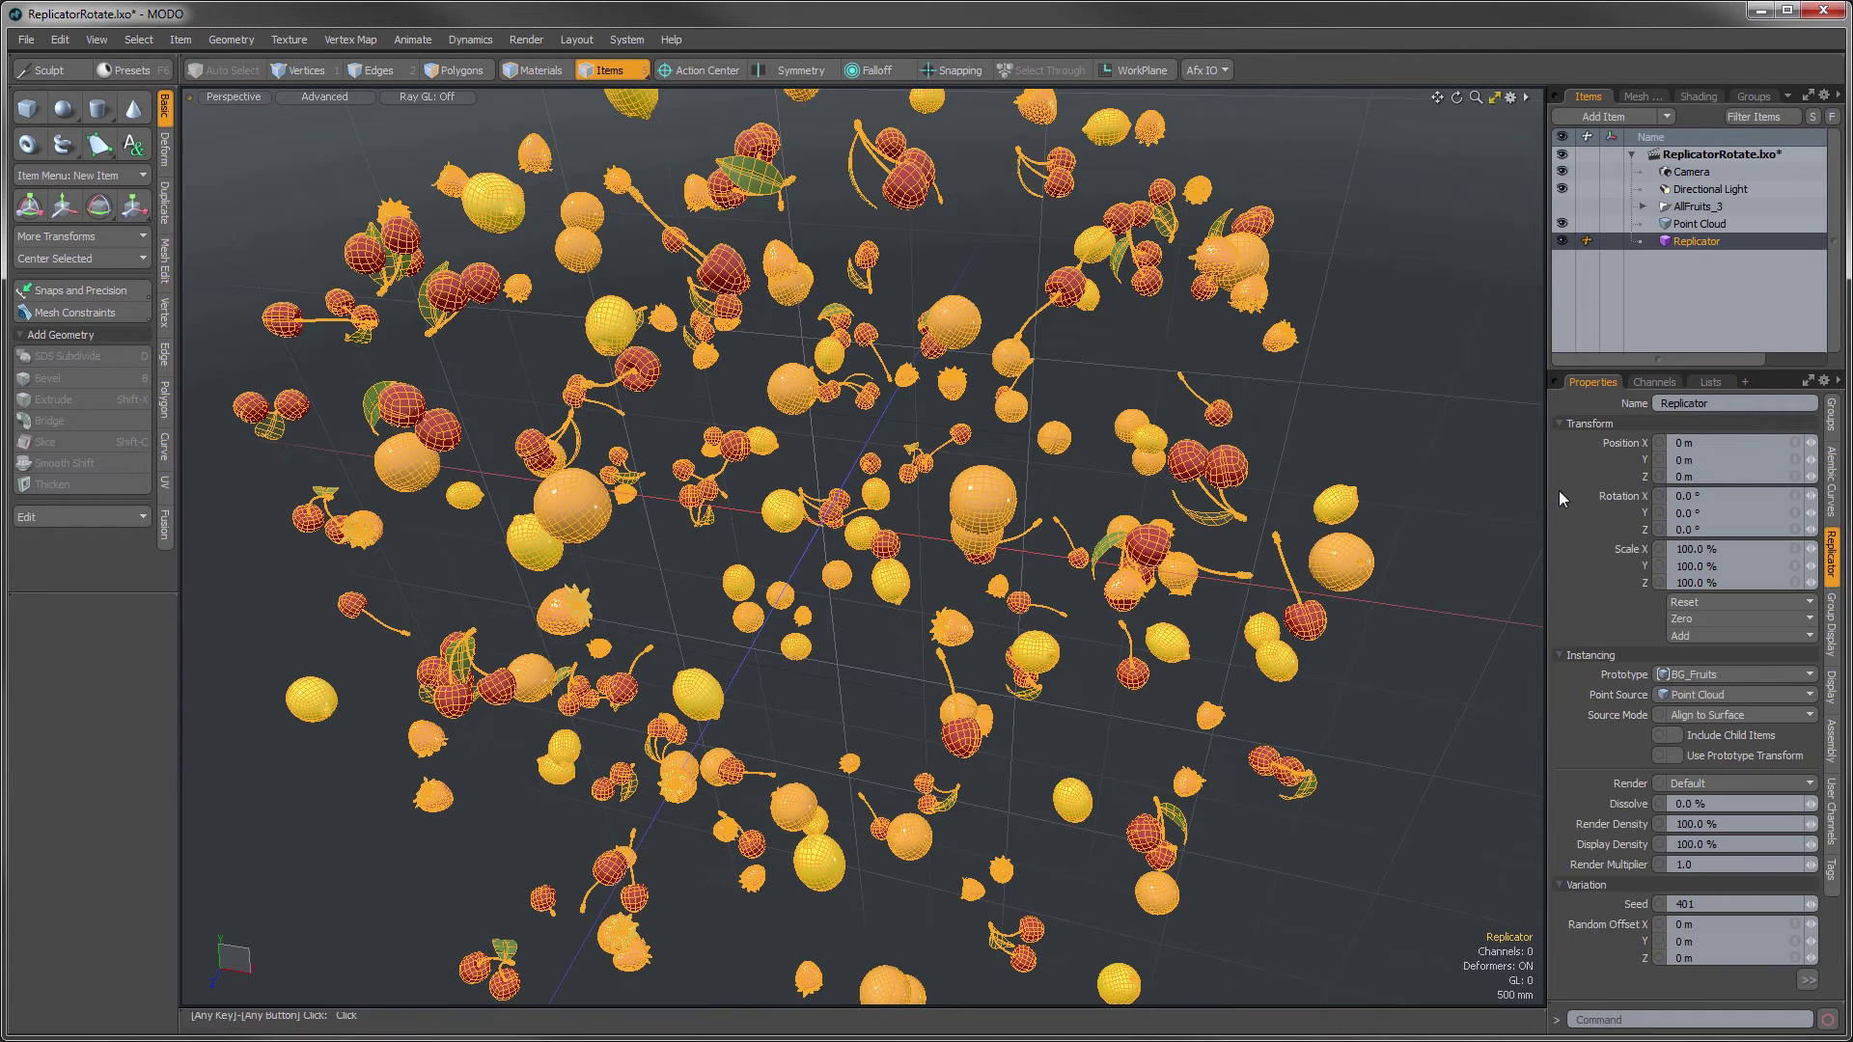
pyautogui.click(180, 39)
pyautogui.moveTo(243, 462)
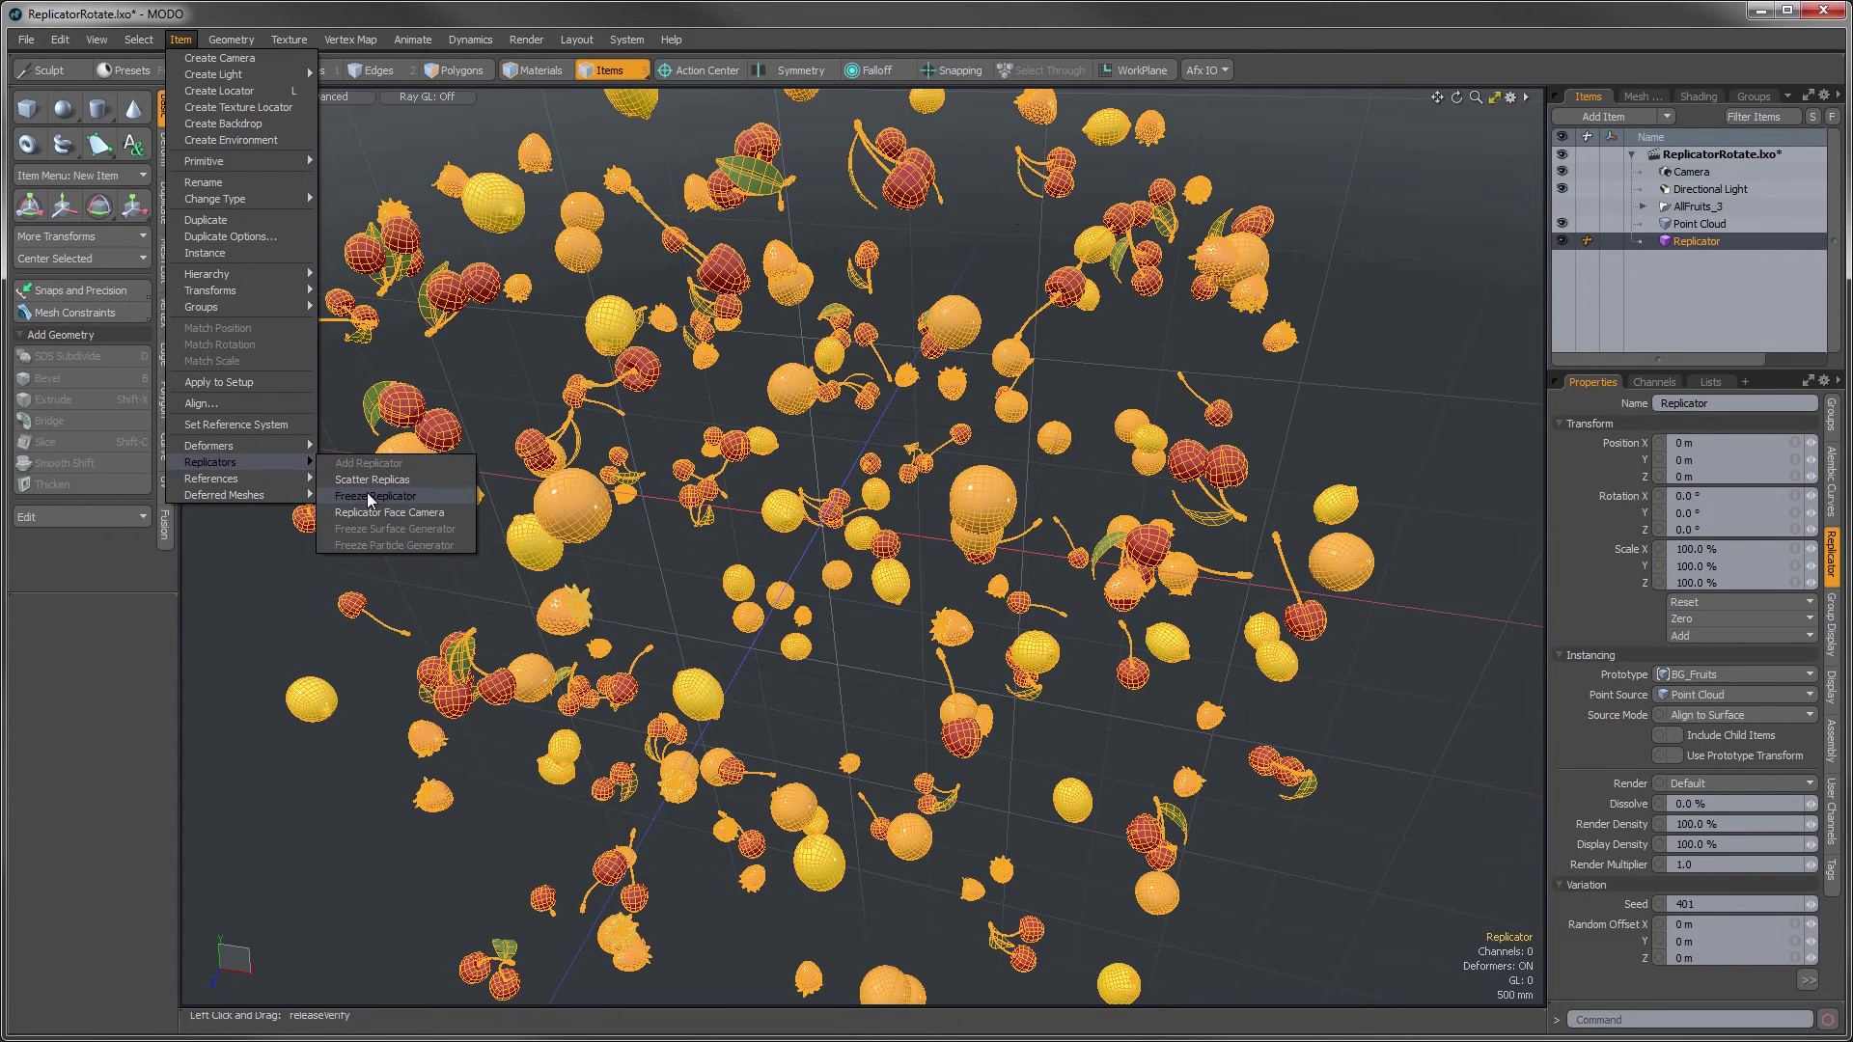
pyautogui.click(369, 497)
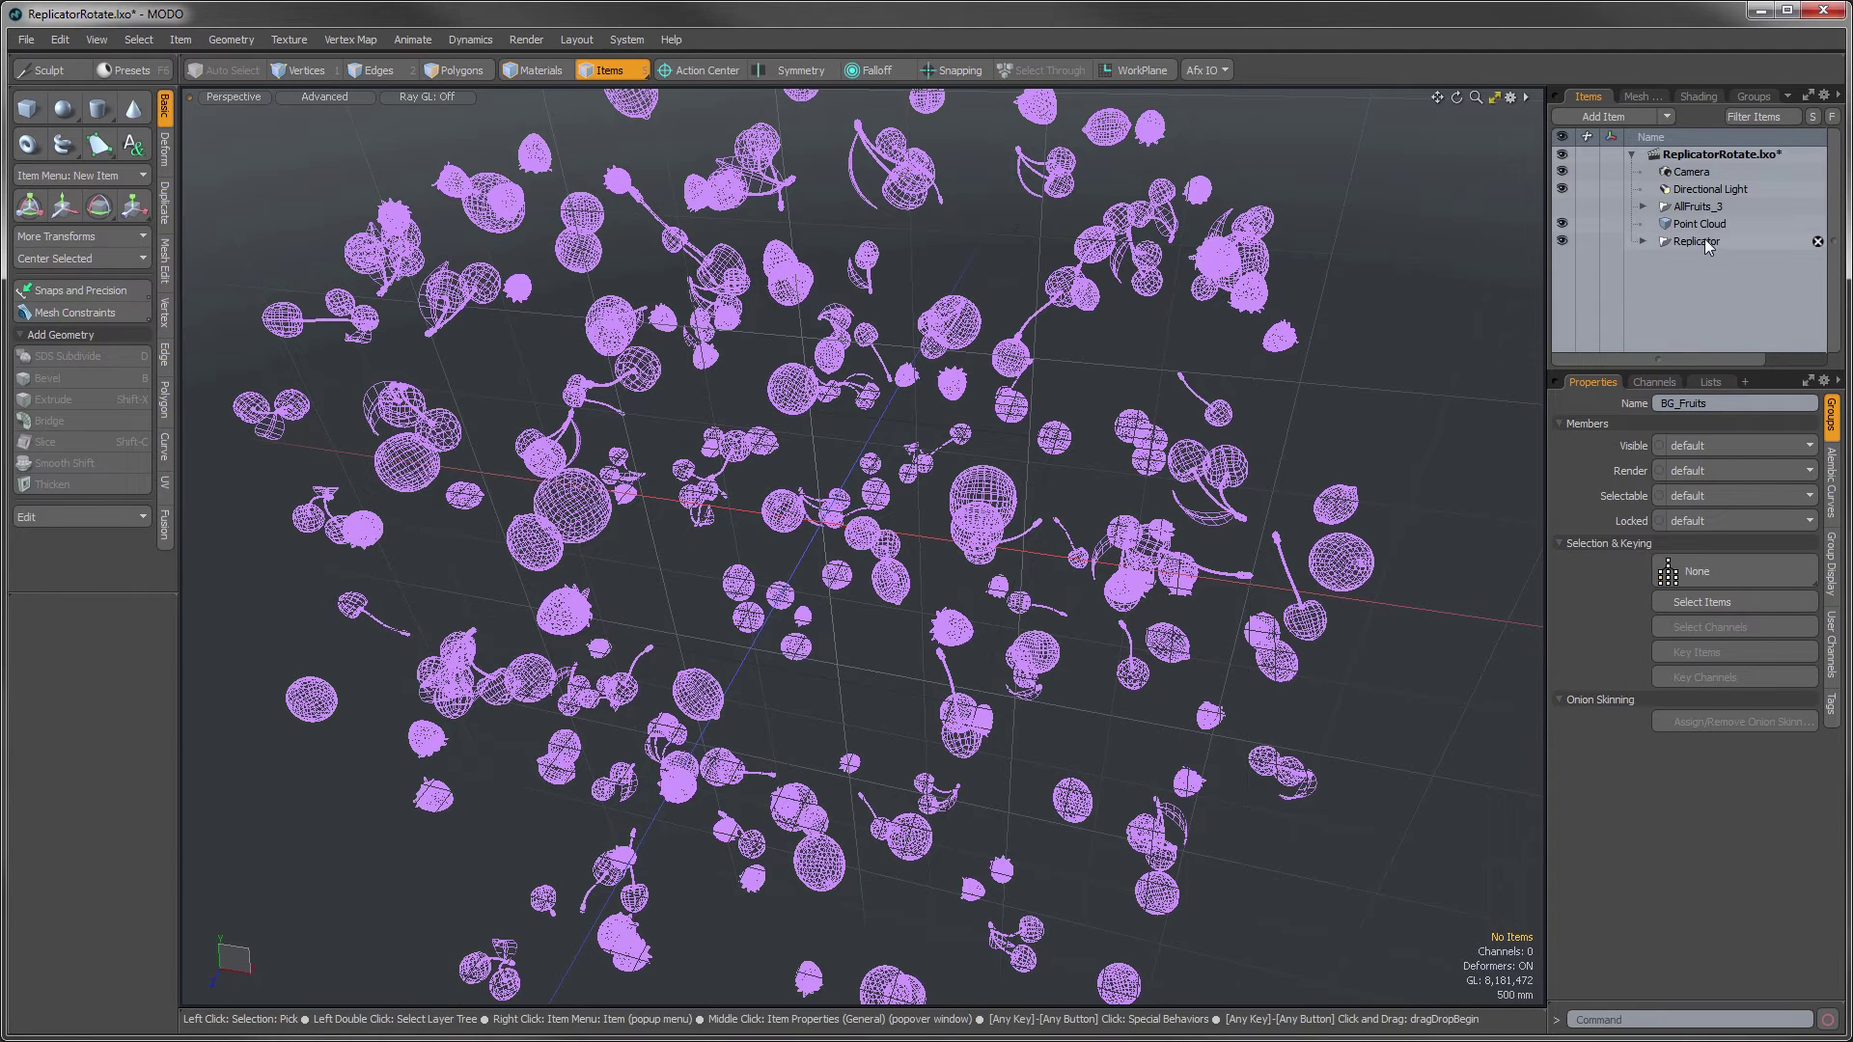
pyautogui.click(1642, 242)
pyautogui.scroll(5, 1713, 275)
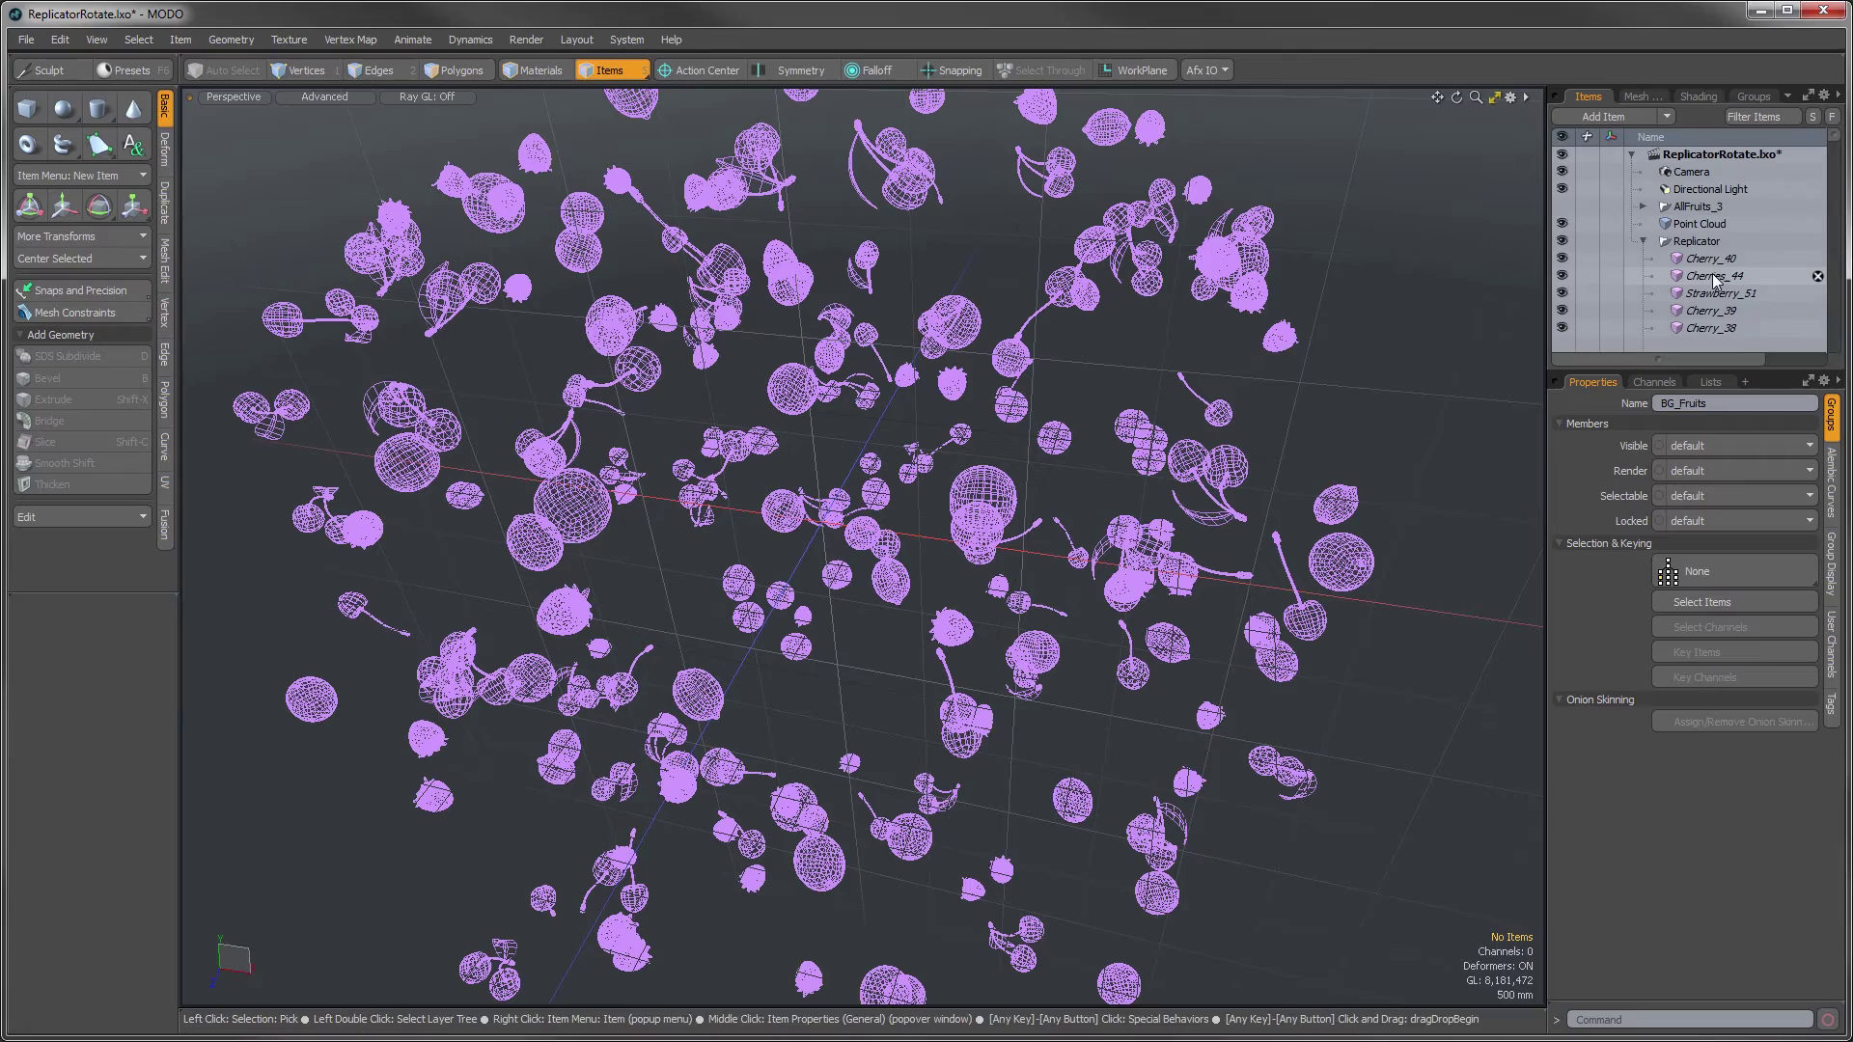
pyautogui.click(1642, 241)
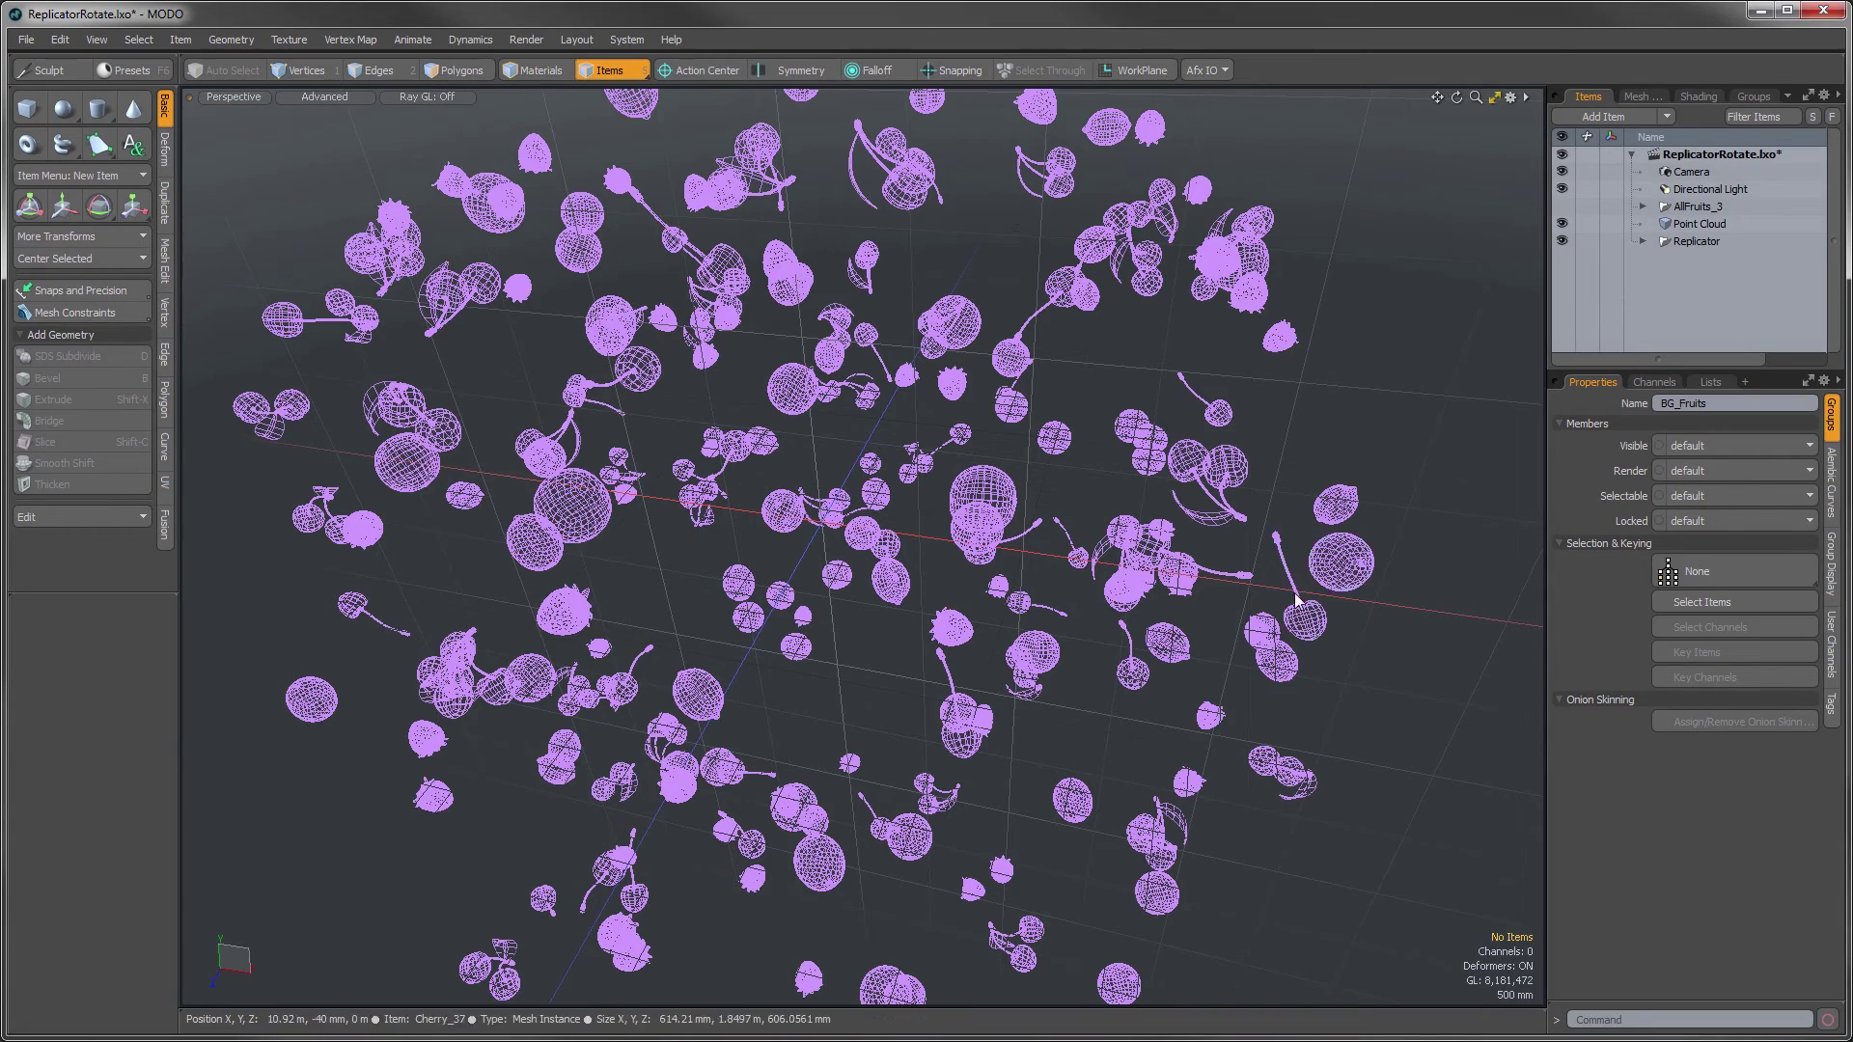
# - Select the single frozen instance Cherry_37, try the Rotate tool on it, and clear the selection
pyautogui.scroll(5, 1297, 711)
pyautogui.click(1298, 711)
pyautogui.keyDown('alt'); pyautogui.moveTo(1298, 711); pyautogui.dragTo(1081, 671); pyautogui.keyUp('alt')
pyautogui.press('e')
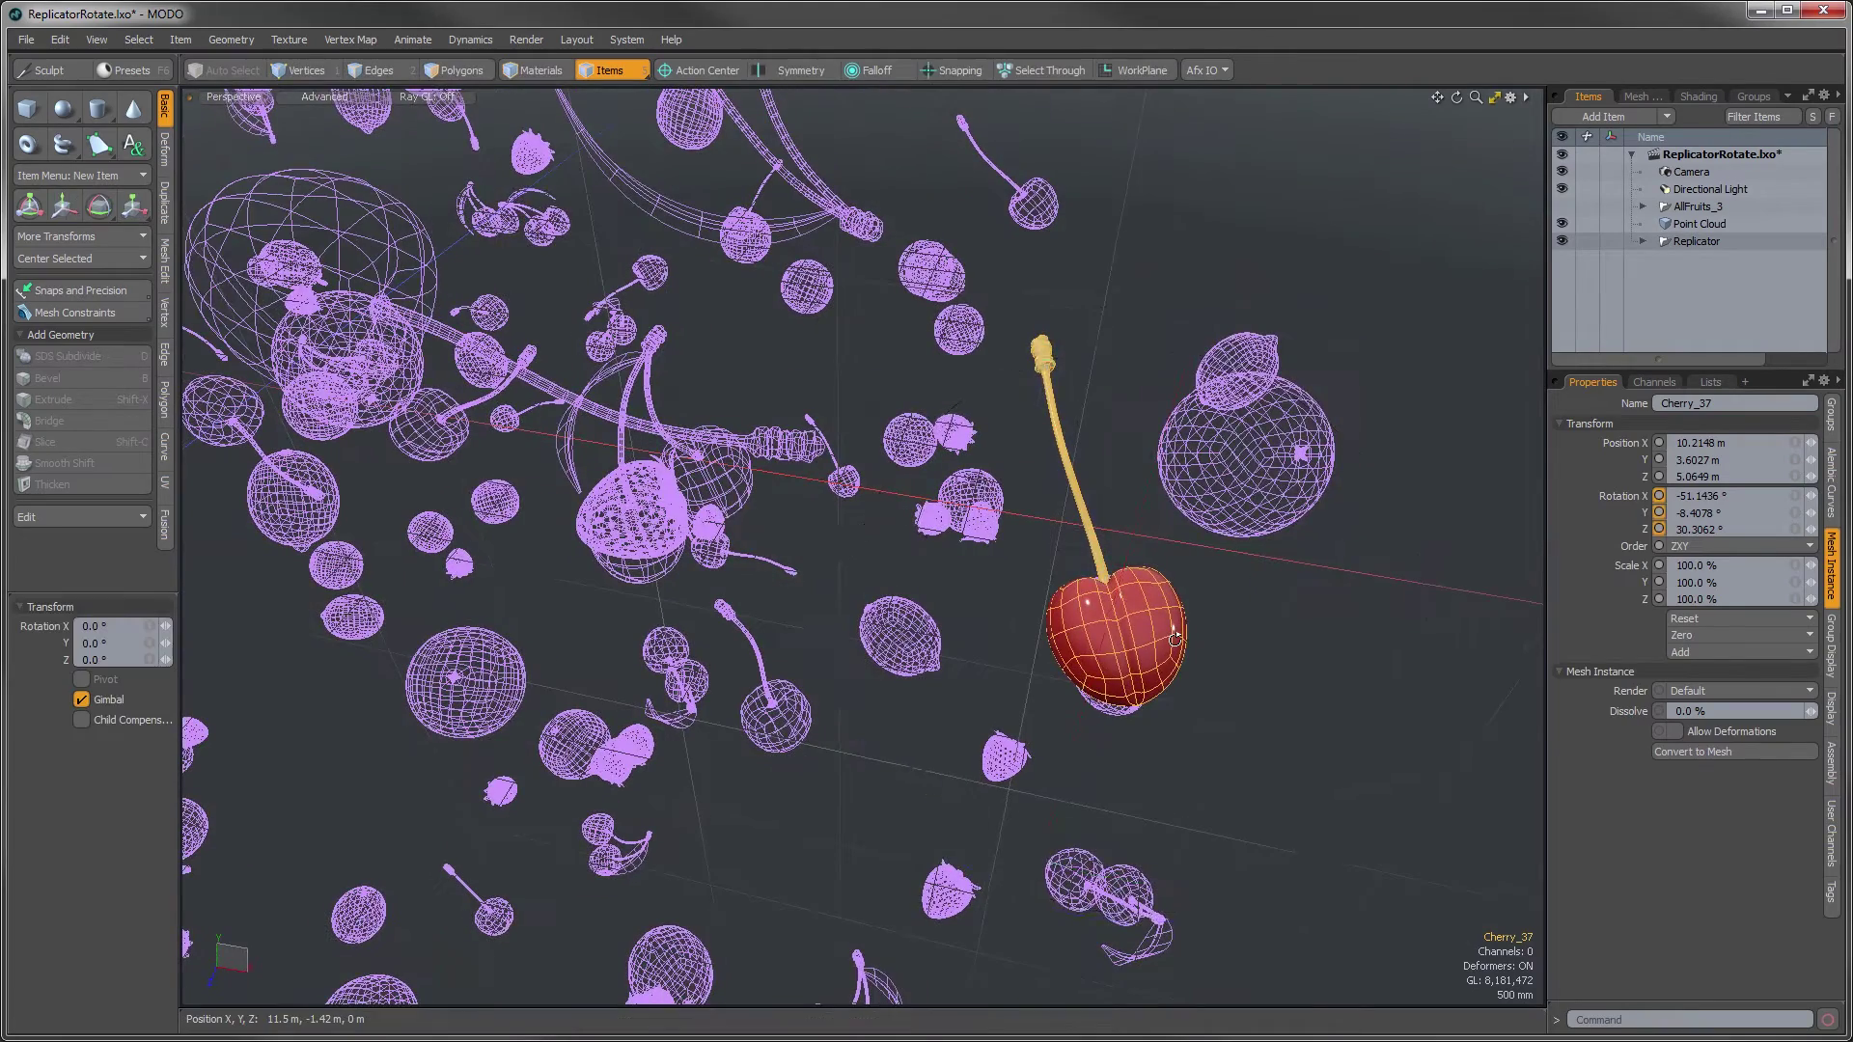
pyautogui.keyDown('alt'); pyautogui.moveTo(1271, 749); pyautogui.dragTo(874, 444); pyautogui.keyUp('alt')
pyautogui.keyDown('ctrl'); pyautogui.keyDown('alt'); pyautogui.moveTo(1061, 540); pyautogui.dragTo(989, 617); pyautogui.keyUp('alt'); pyautogui.keyUp('ctrl')
pyautogui.press('space')
pyautogui.click(1265, 560)
pyautogui.keyDown('alt'); pyautogui.moveTo(1158, 608); pyautogui.dragTo(1119, 657); pyautogui.keyUp('alt')
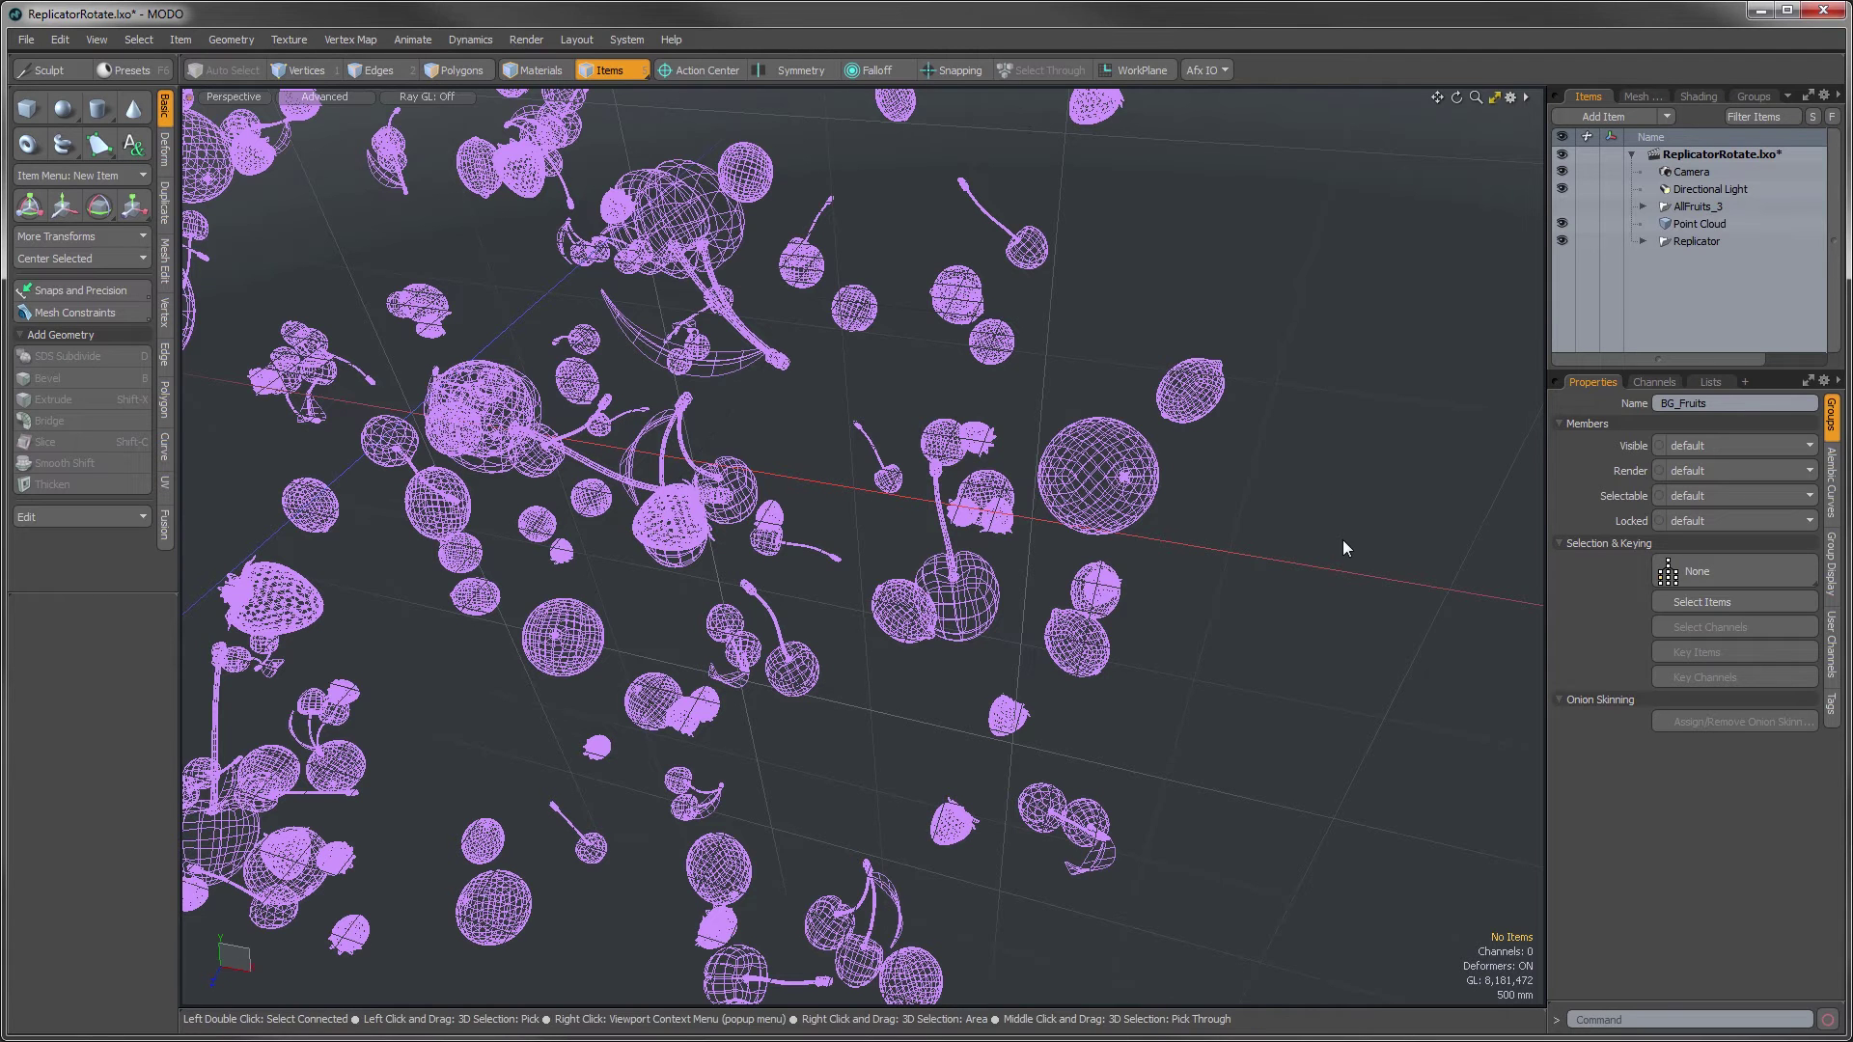
# - Undo the work on the cherry instance and the freezing of the Replicator
pyautogui.press('ctrl')
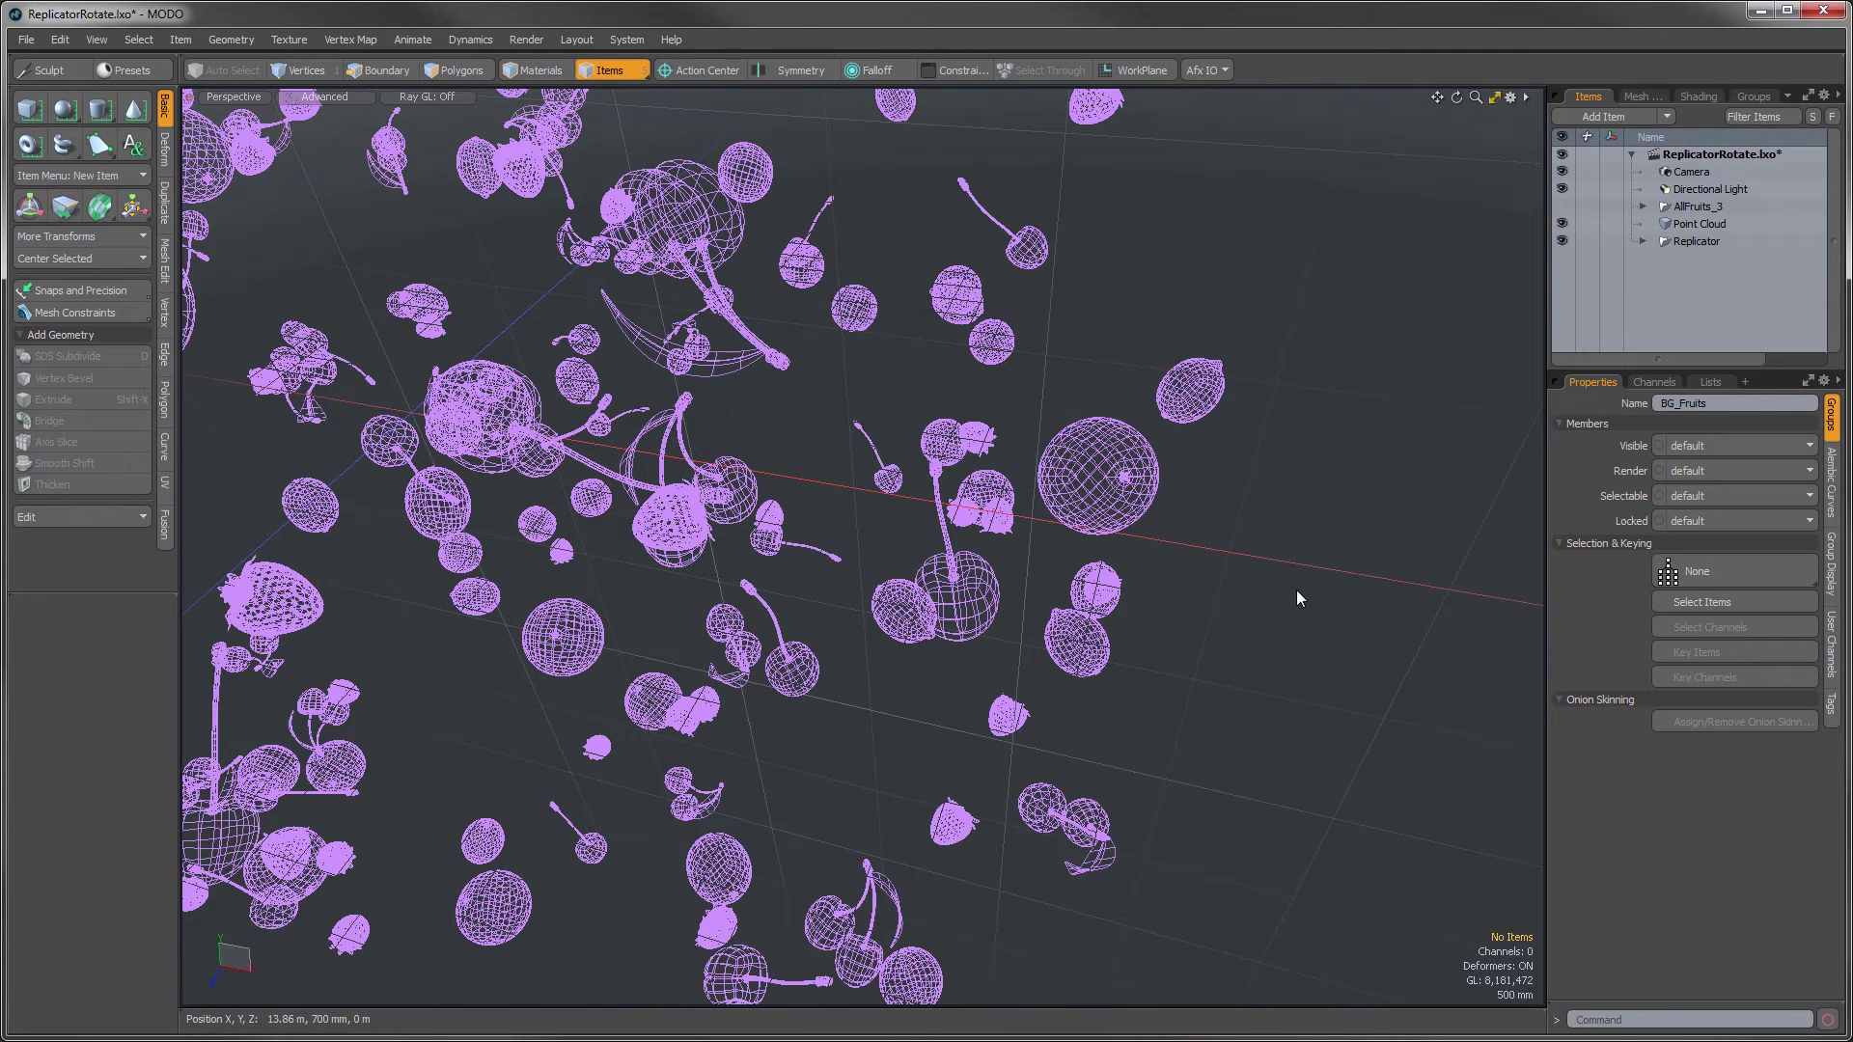
pyautogui.hotkey('ctrl', 'z')
pyautogui.hotkey('ctrl', 'z')
pyautogui.hotkey('ctrl', 'z')
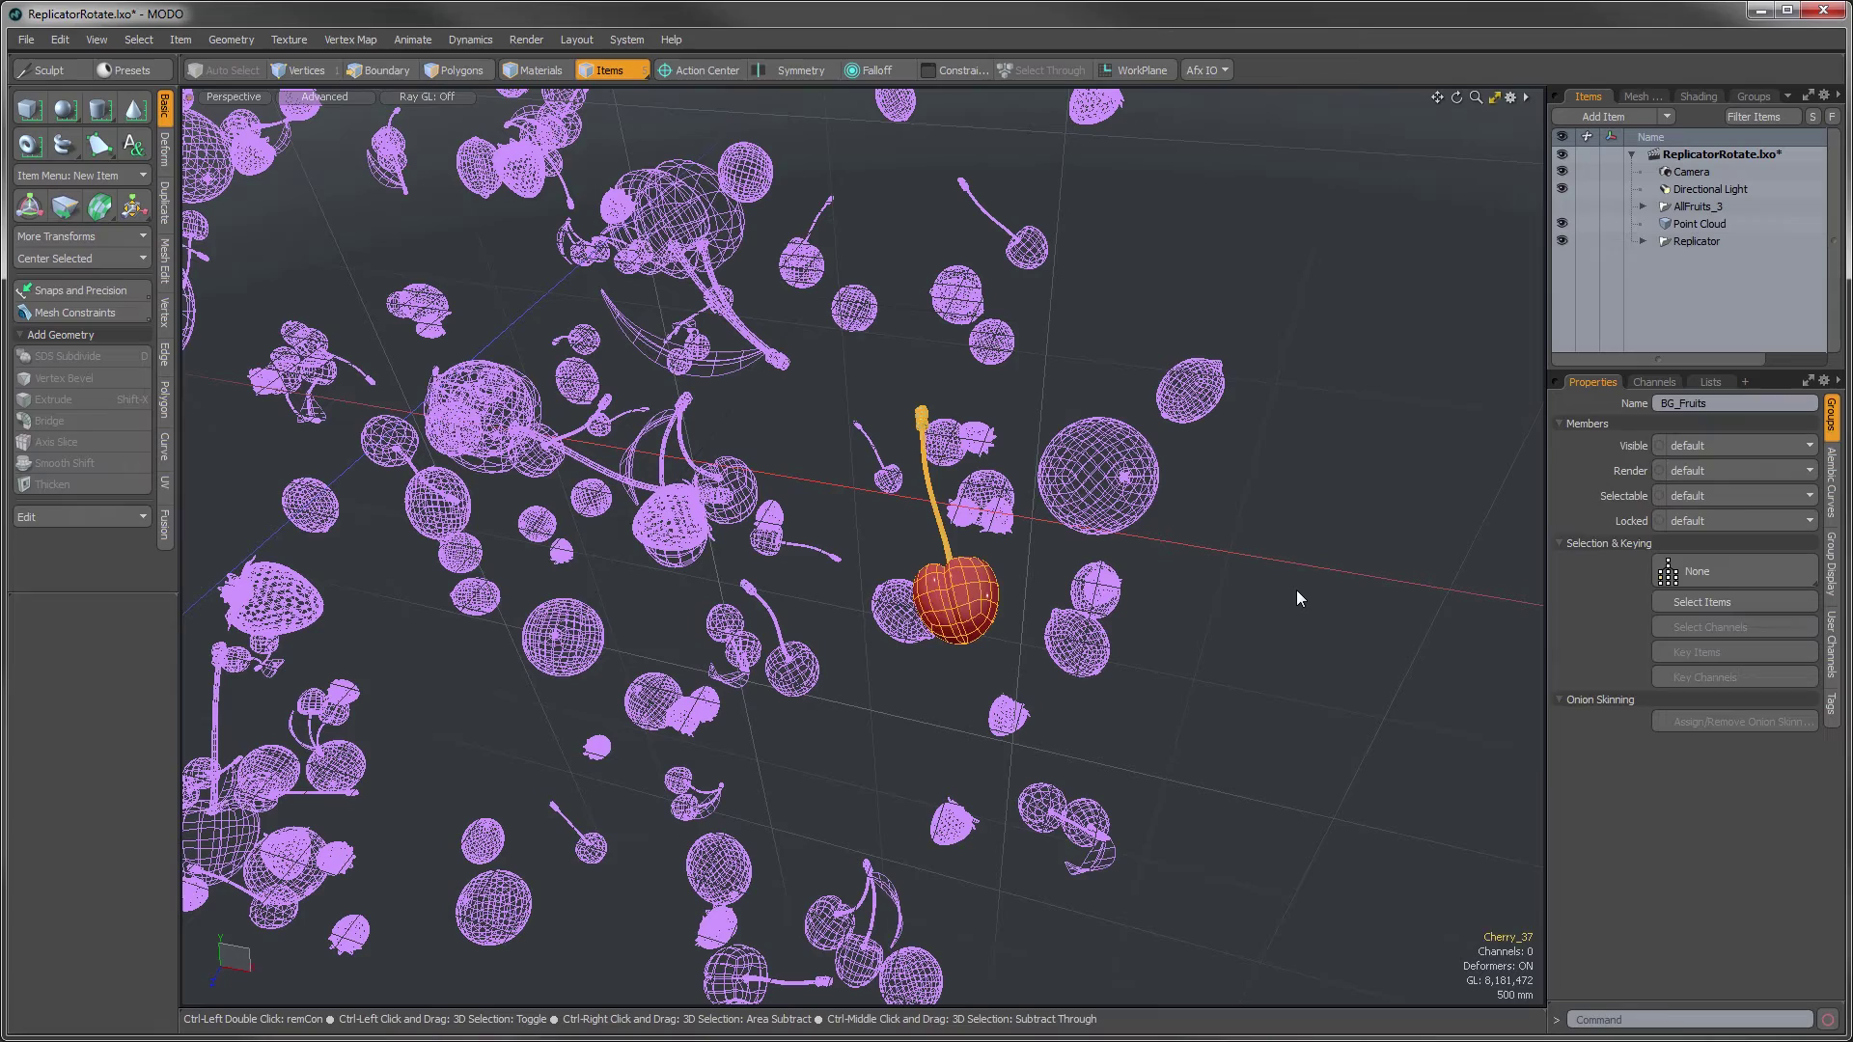
pyautogui.hotkey('ctrl', 'z')
pyautogui.hotkey('ctrl', 'z')
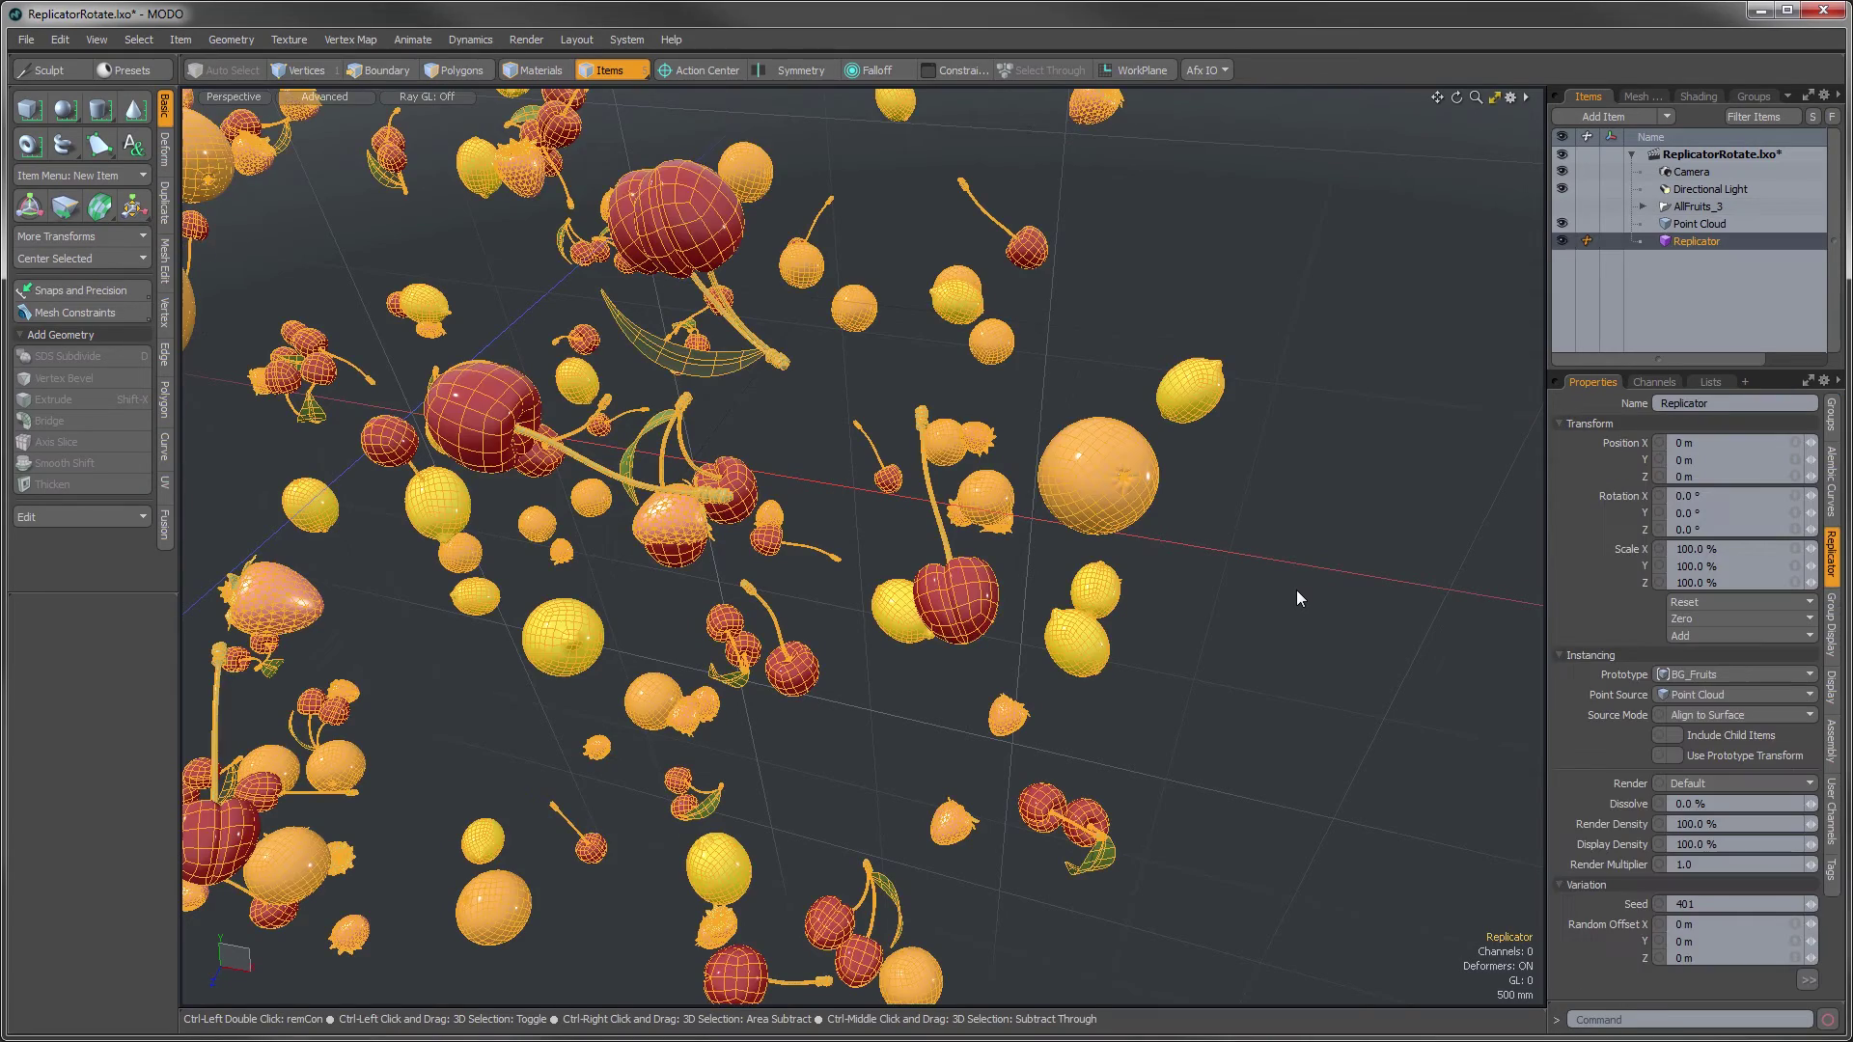
# - Select the Point Cloud mesh in vertex mode and clear its vertex selection
pyautogui.keyDown('alt'); pyautogui.moveTo(1262, 648); pyautogui.dragTo(1130, 632); pyautogui.keyUp('alt')
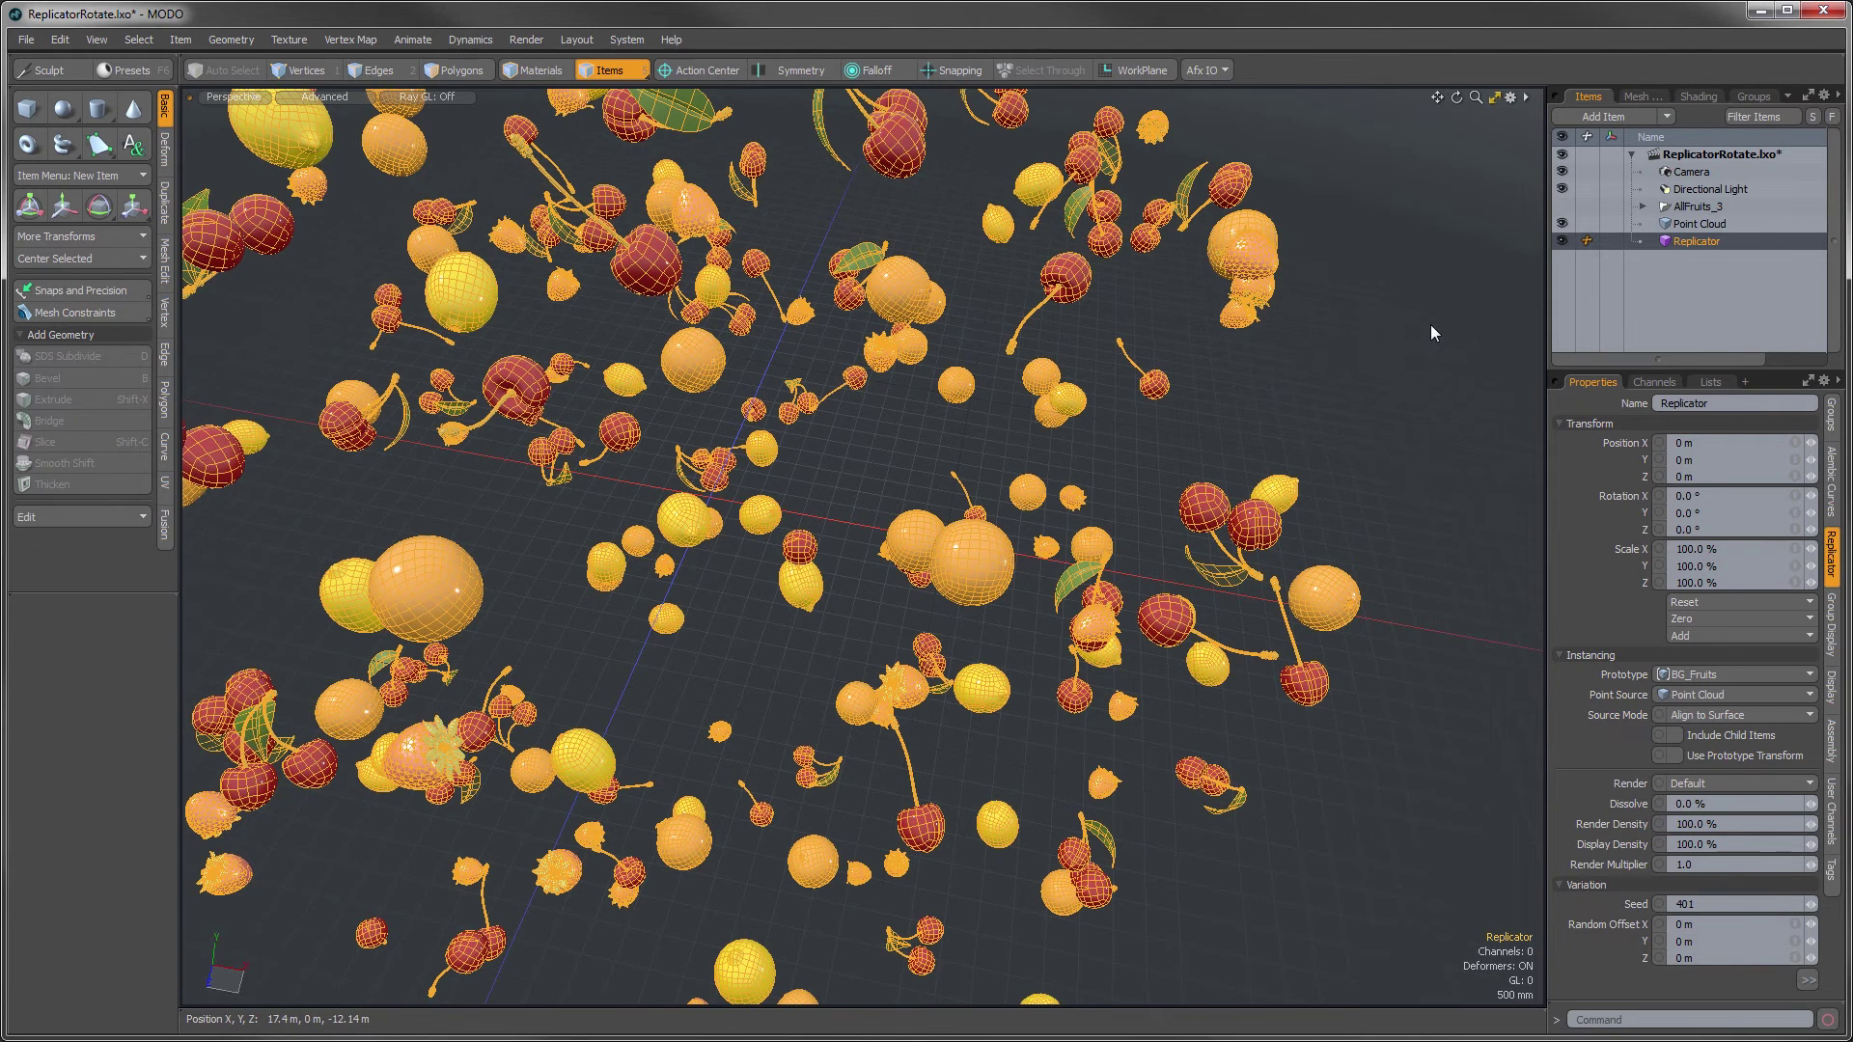
pyautogui.click(1698, 224)
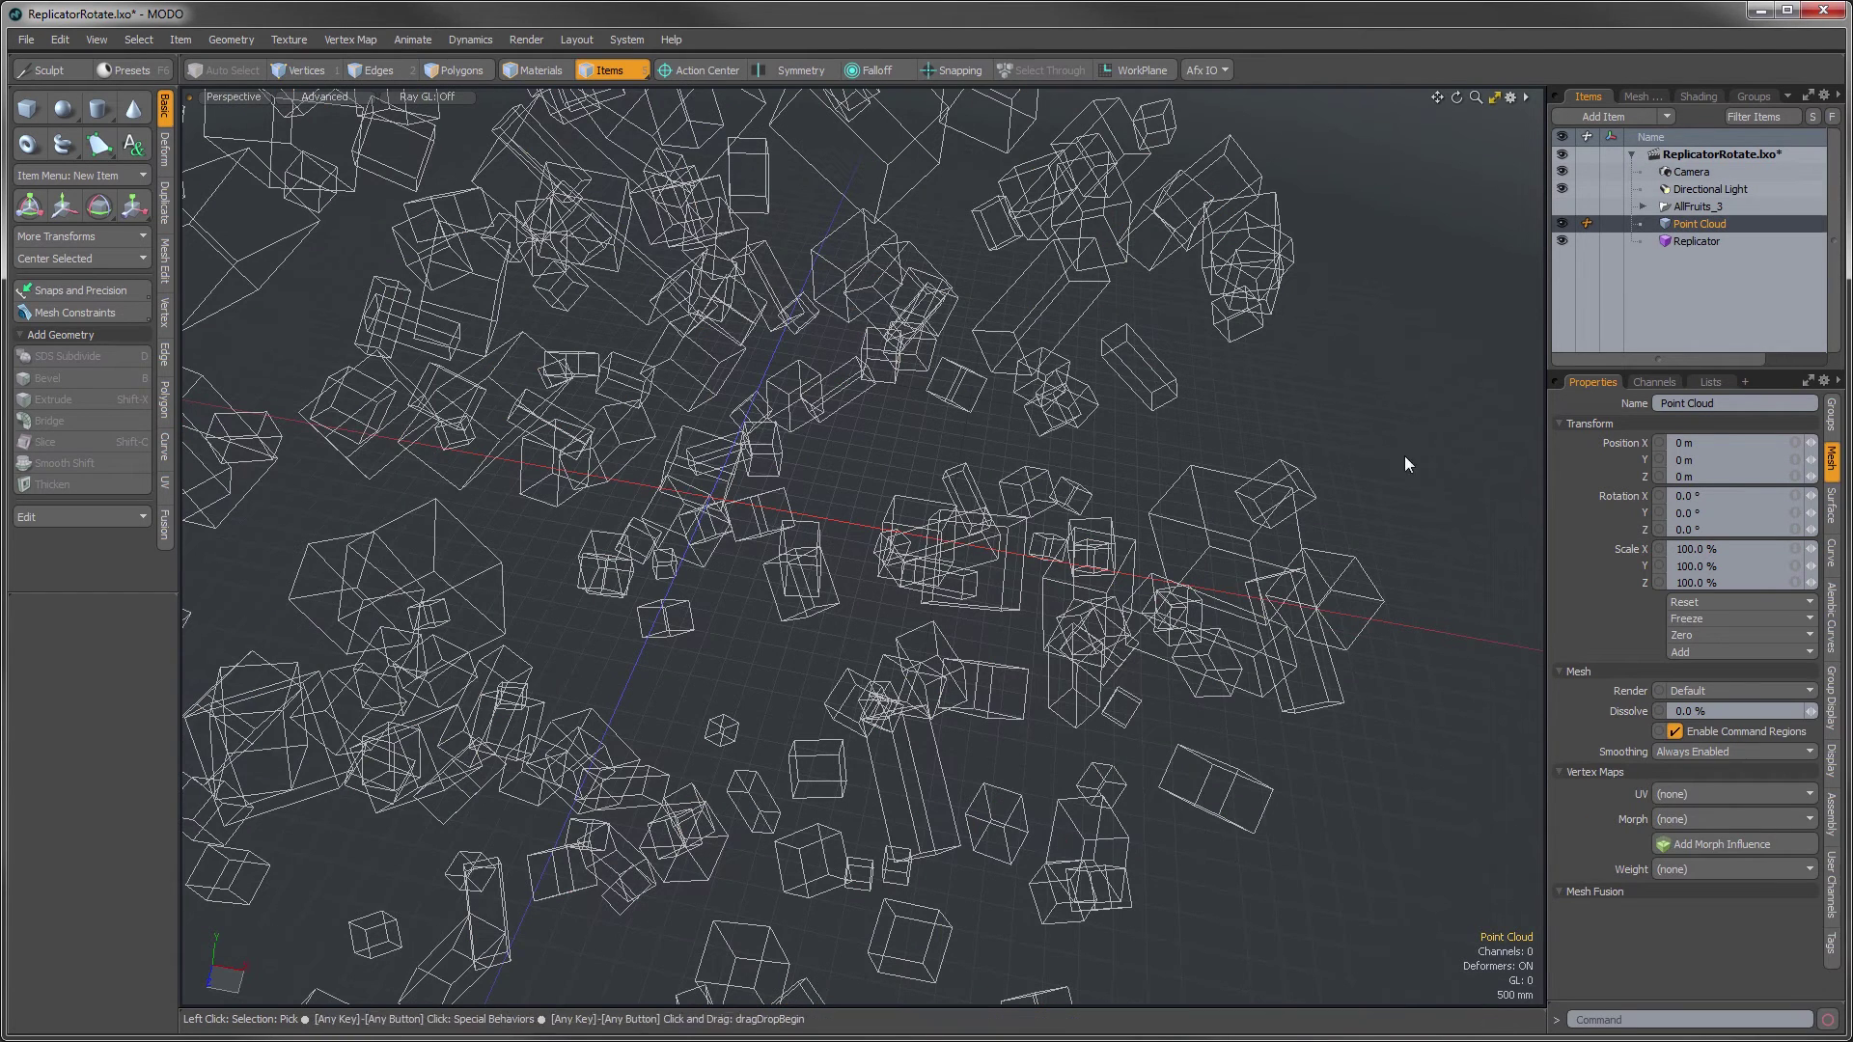
pyautogui.press('1')
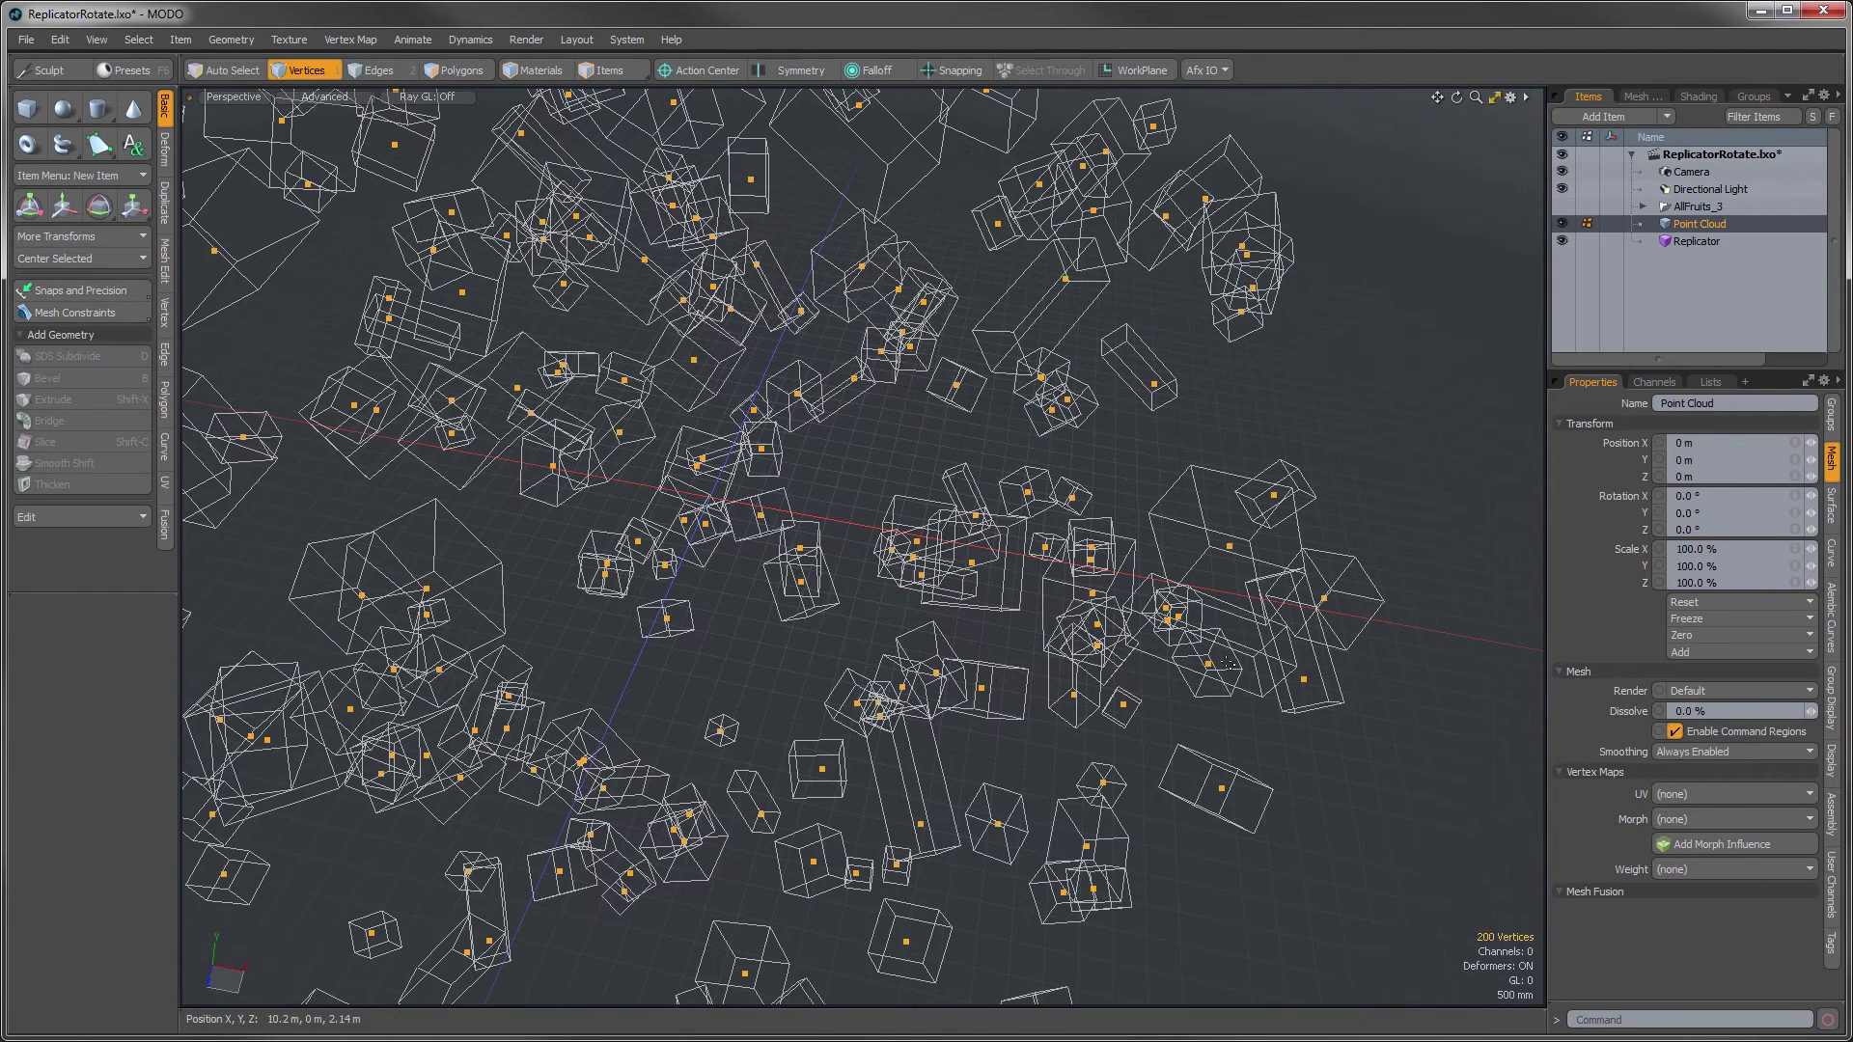
pyautogui.click(1350, 662)
# - Create a particle vertex map of type Transform Map named Transform on the Point Cloud mesh
pyautogui.click(1708, 384)
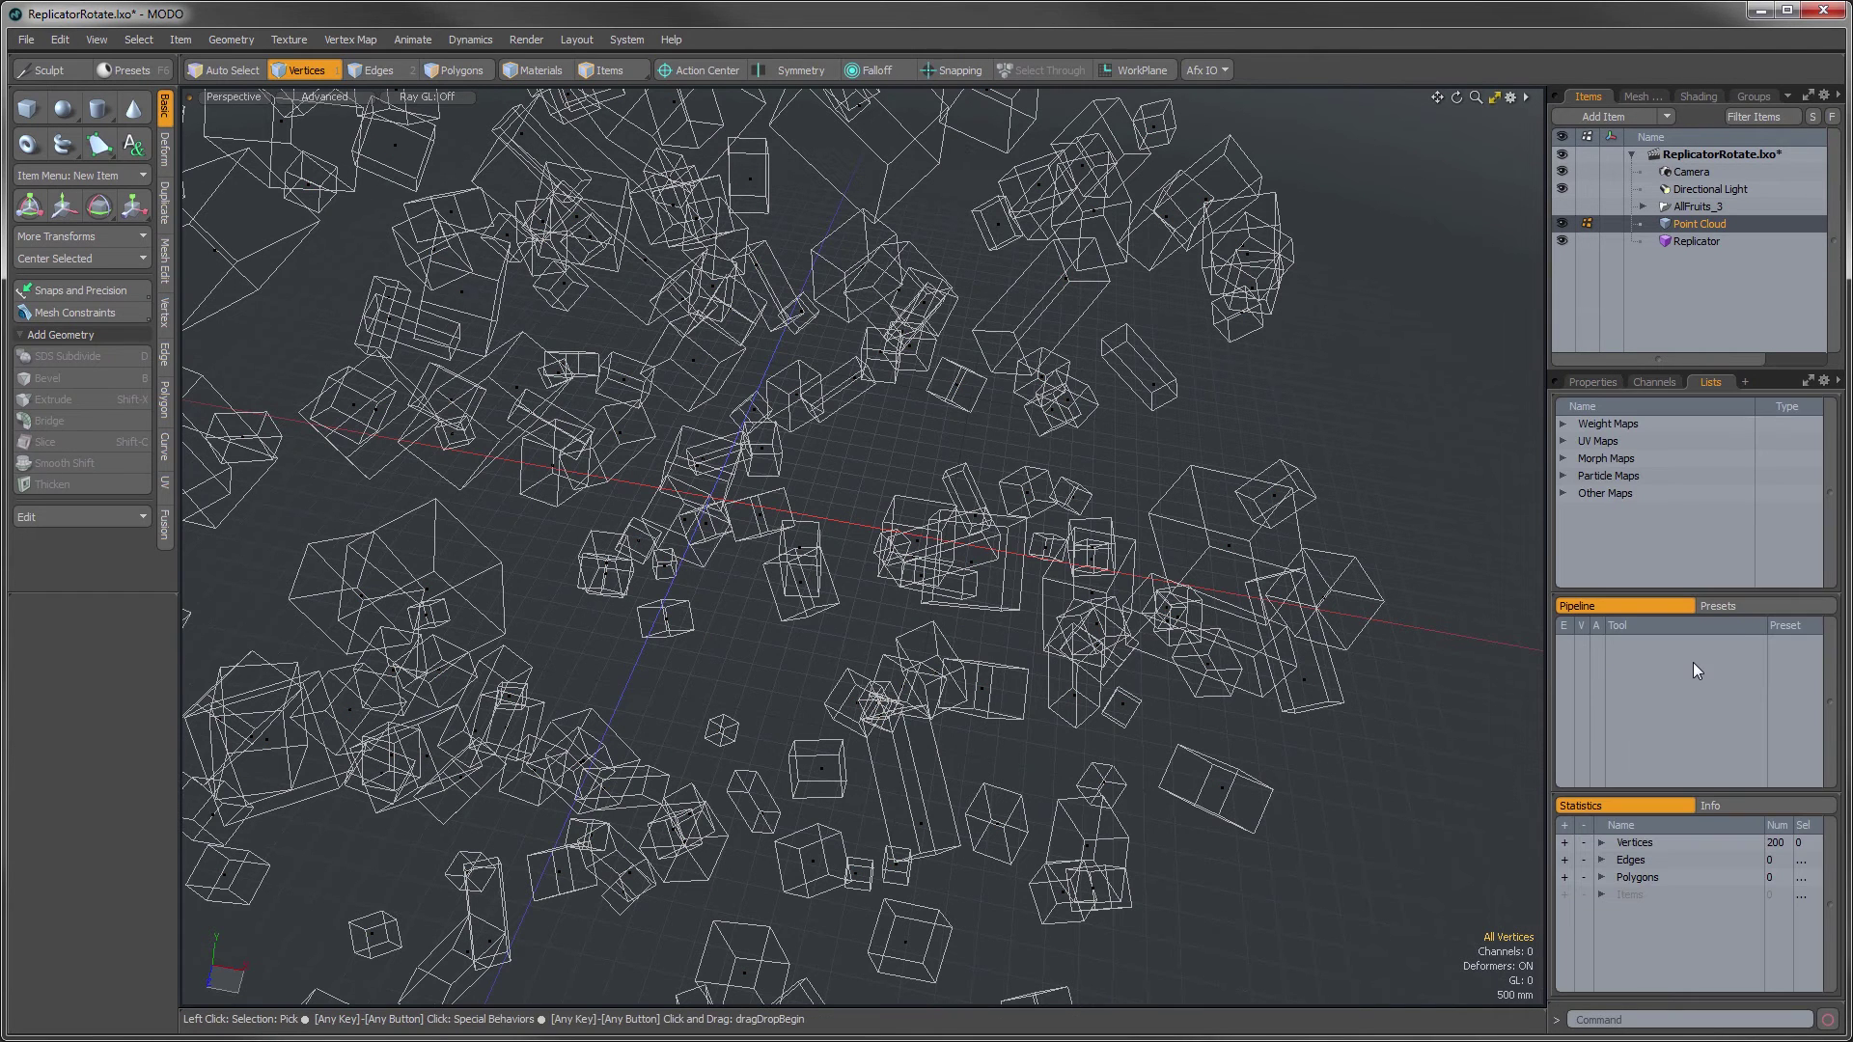
pyautogui.click(1562, 476)
pyautogui.click(1611, 492)
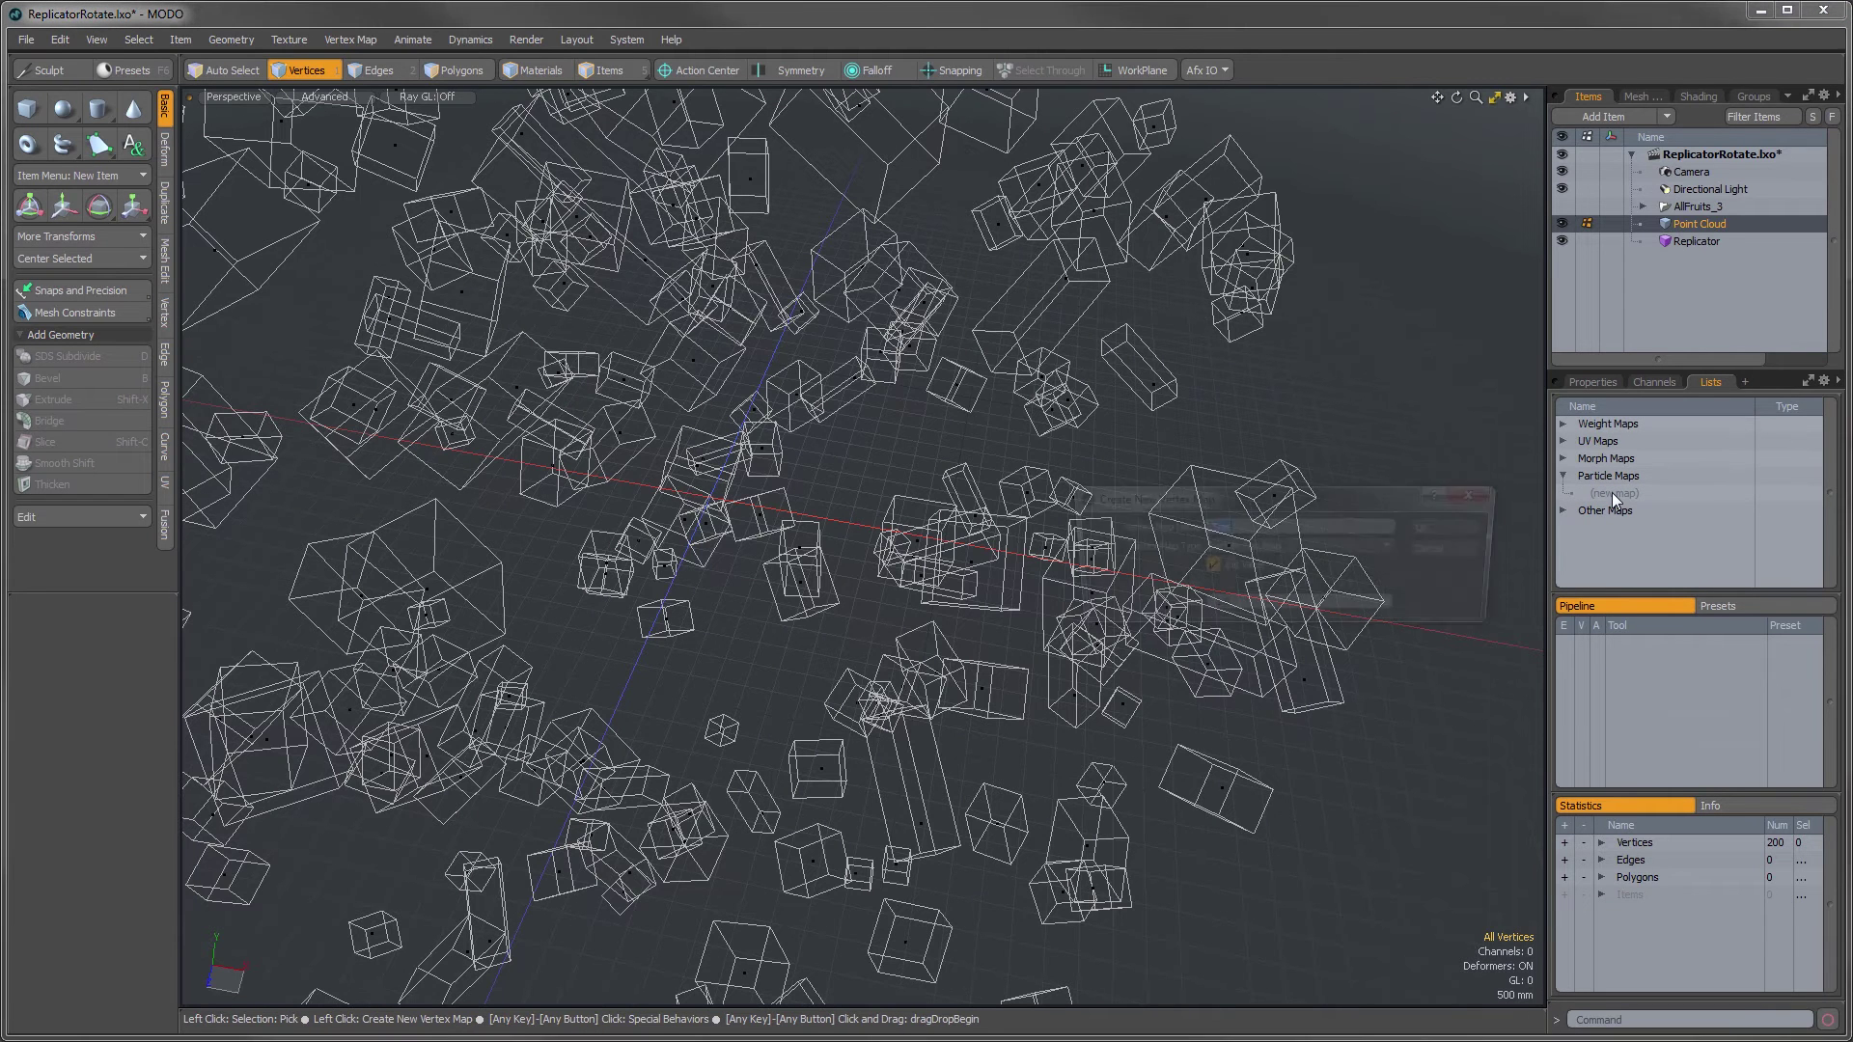
pyautogui.click(1266, 546)
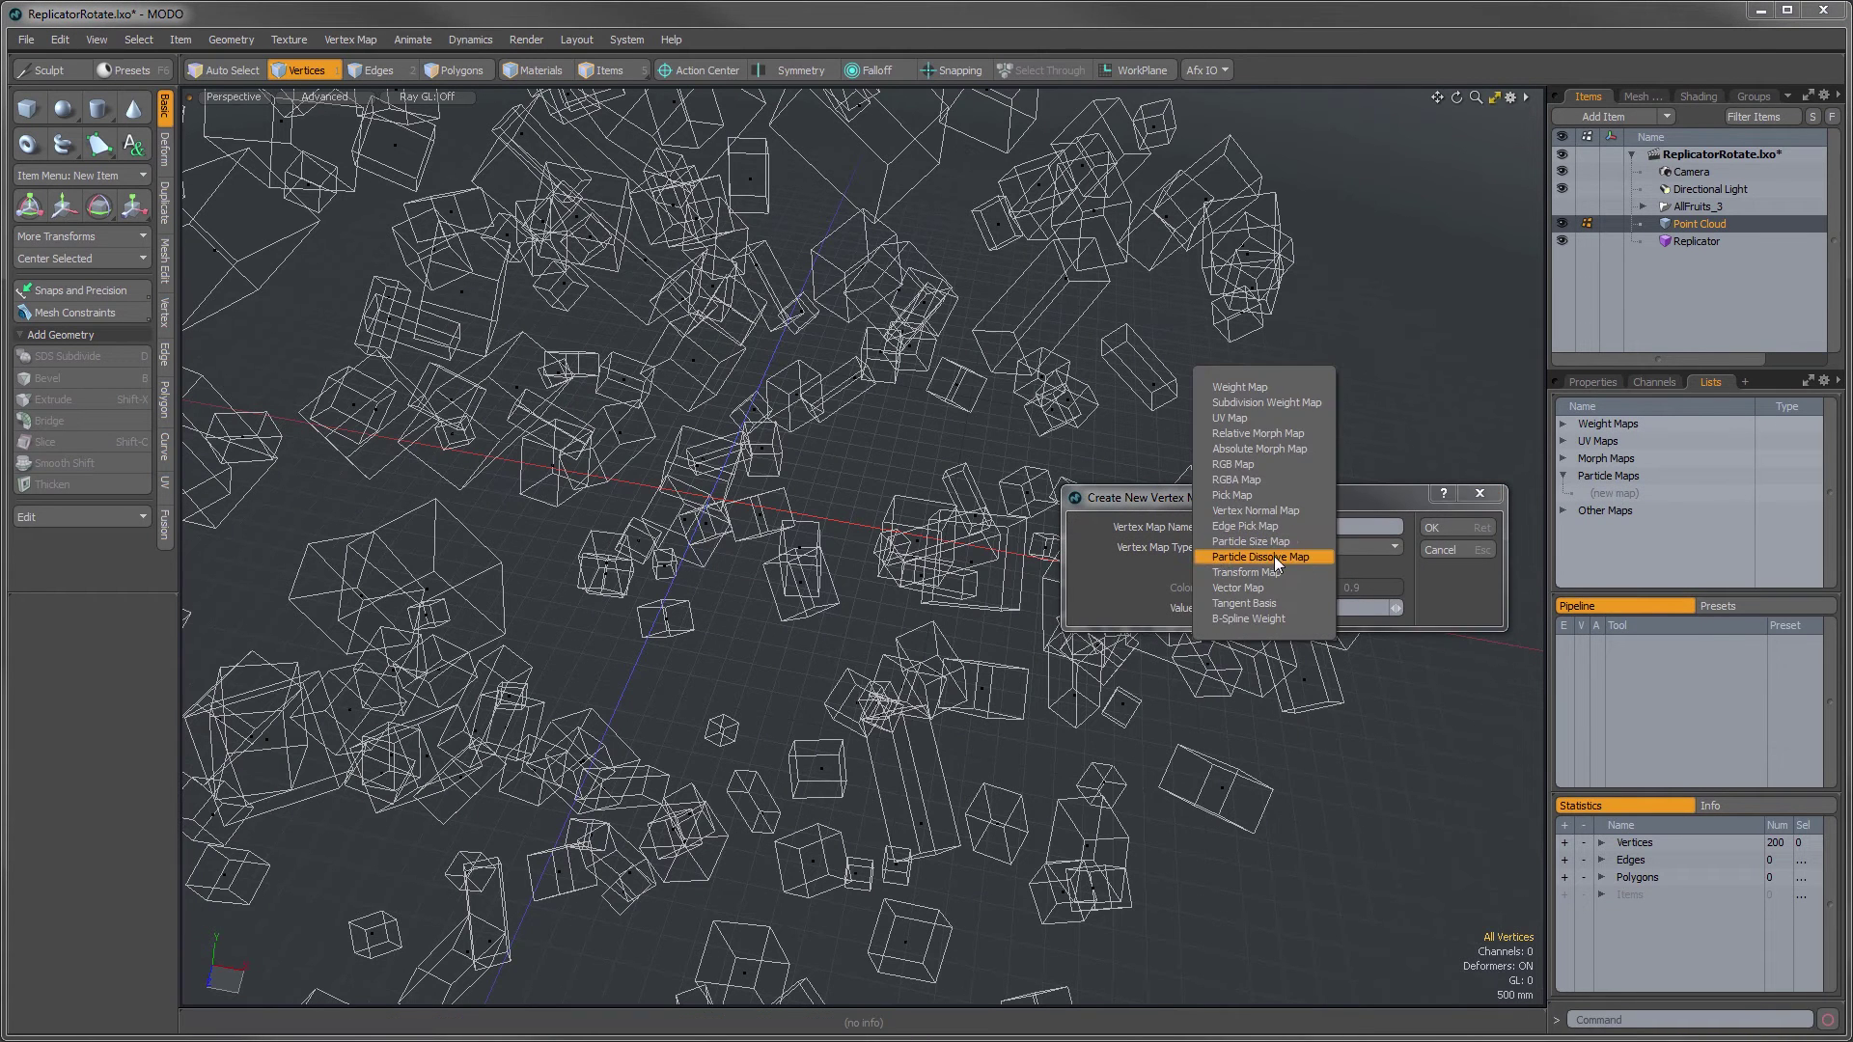
pyautogui.click(1274, 571)
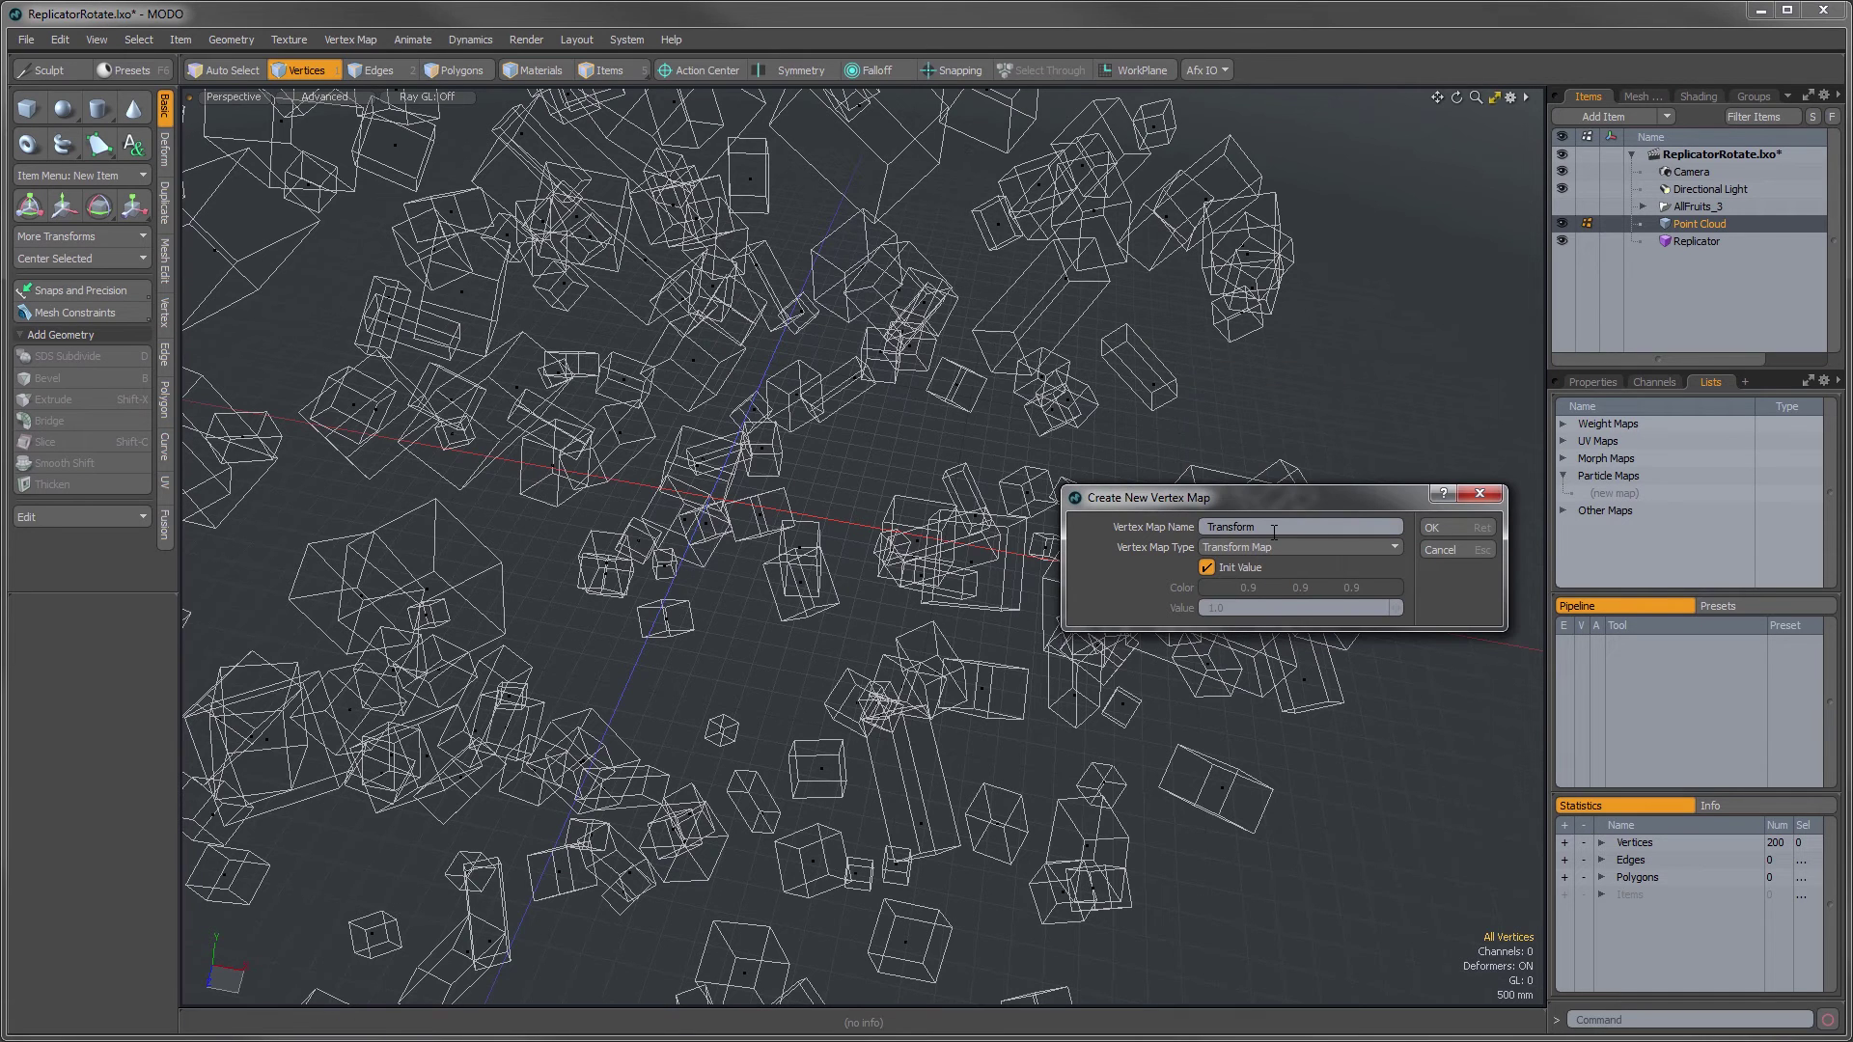
pyautogui.click(1433, 527)
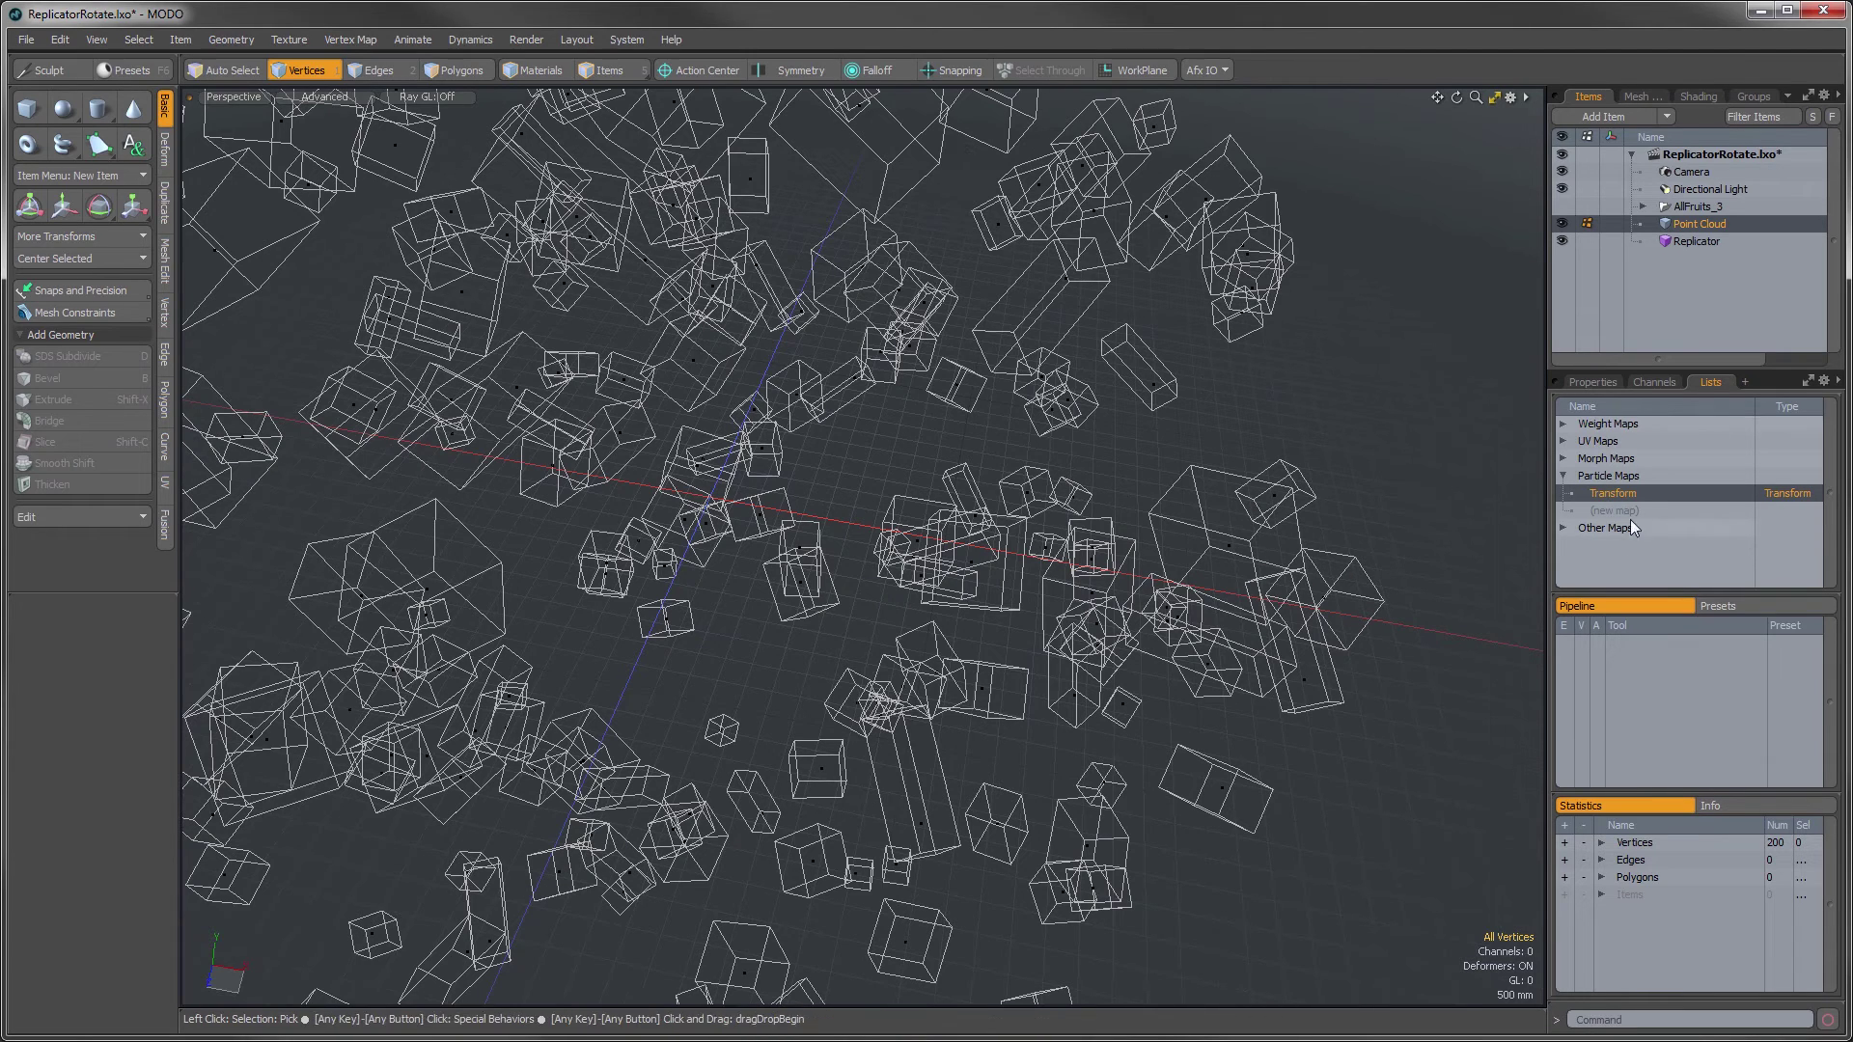
# - Select the Point Cloud vertex inside the large replica box and rotate it about -2.5° on X and 46° on Z
pyautogui.click(1229, 548)
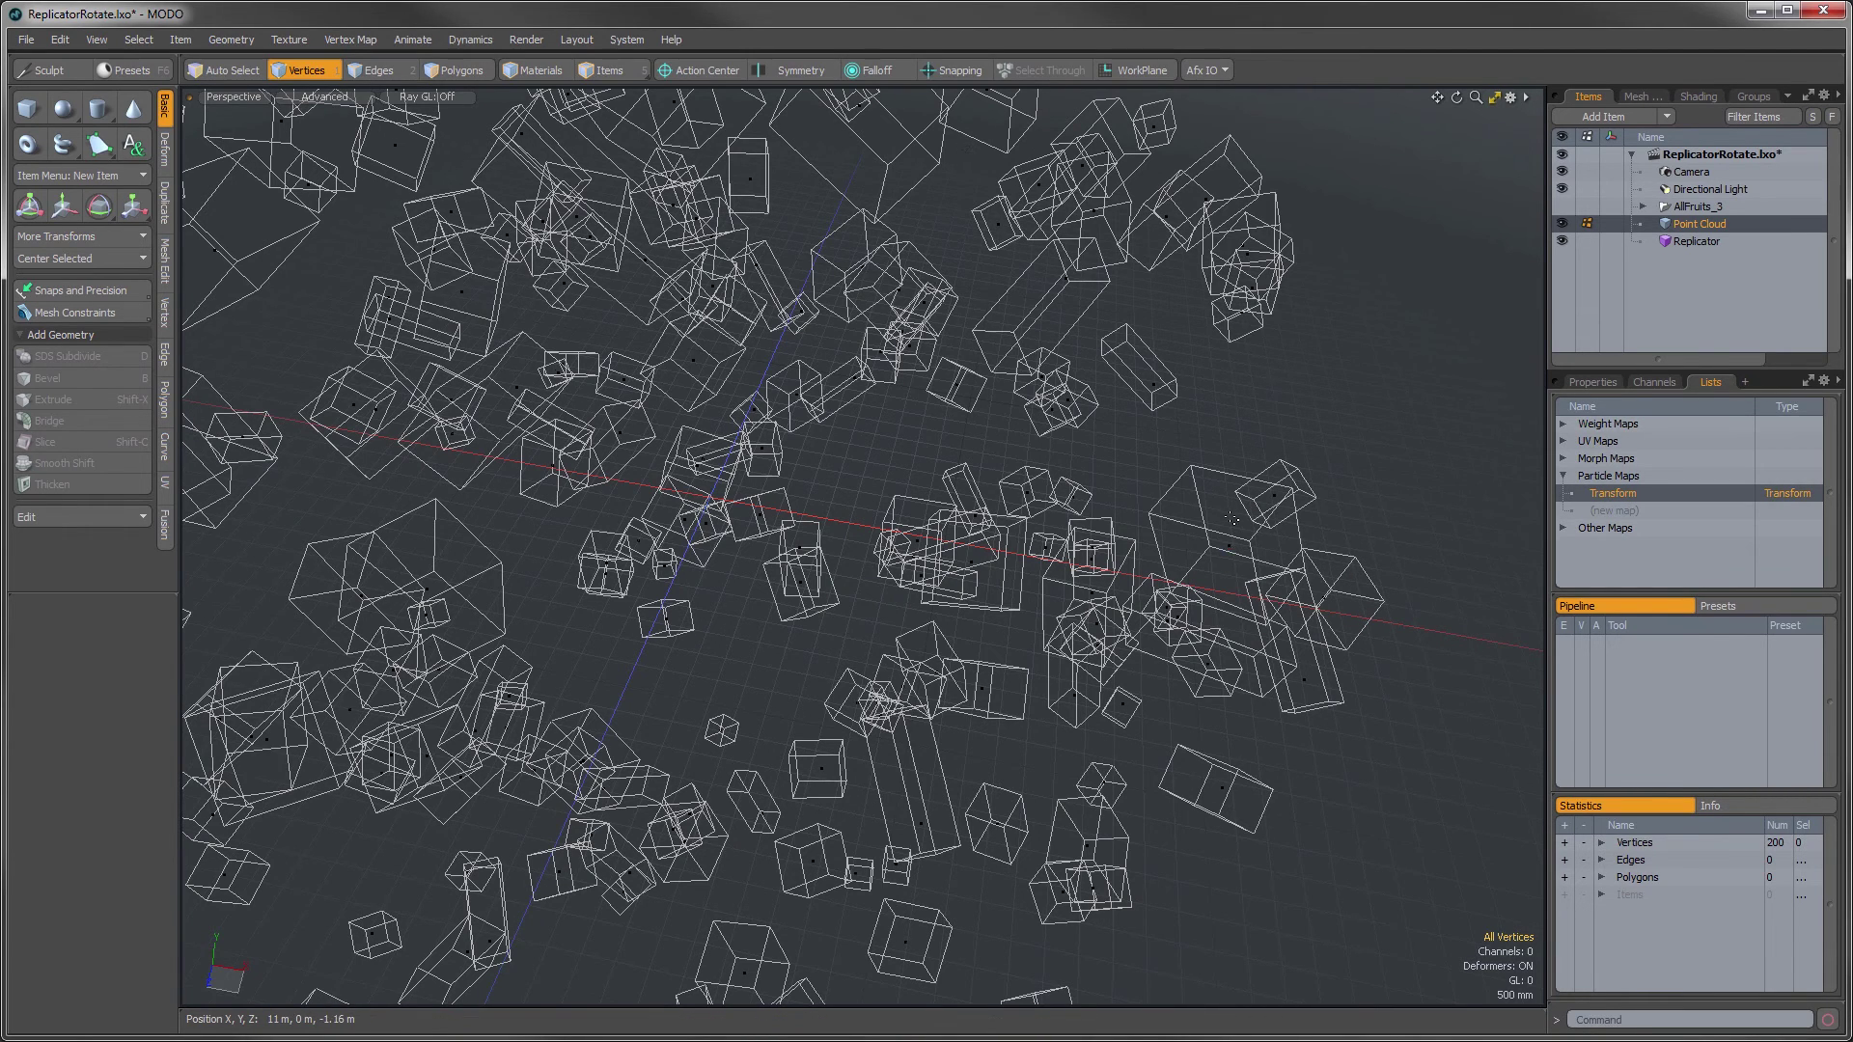
pyautogui.keyDown('alt'); pyautogui.moveTo(1301, 548); pyautogui.dragTo(1124, 579); pyautogui.keyUp('alt')
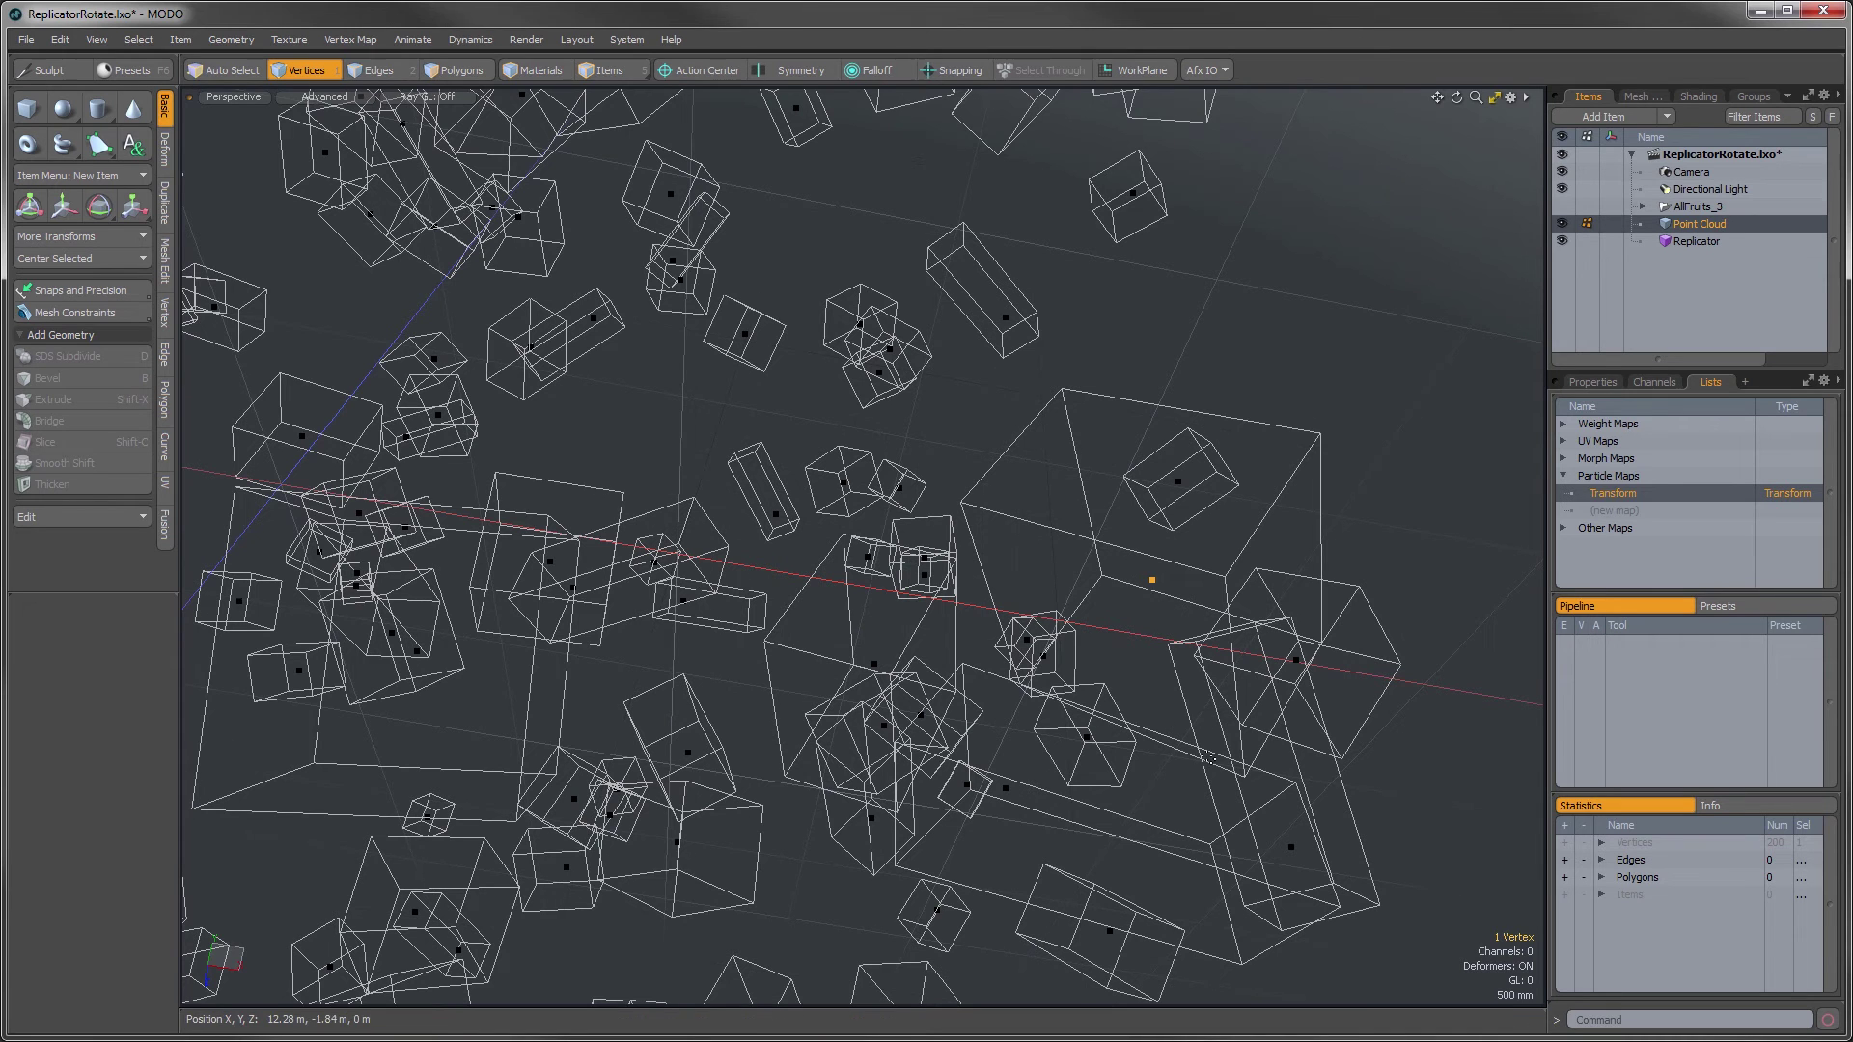
pyautogui.press('e')
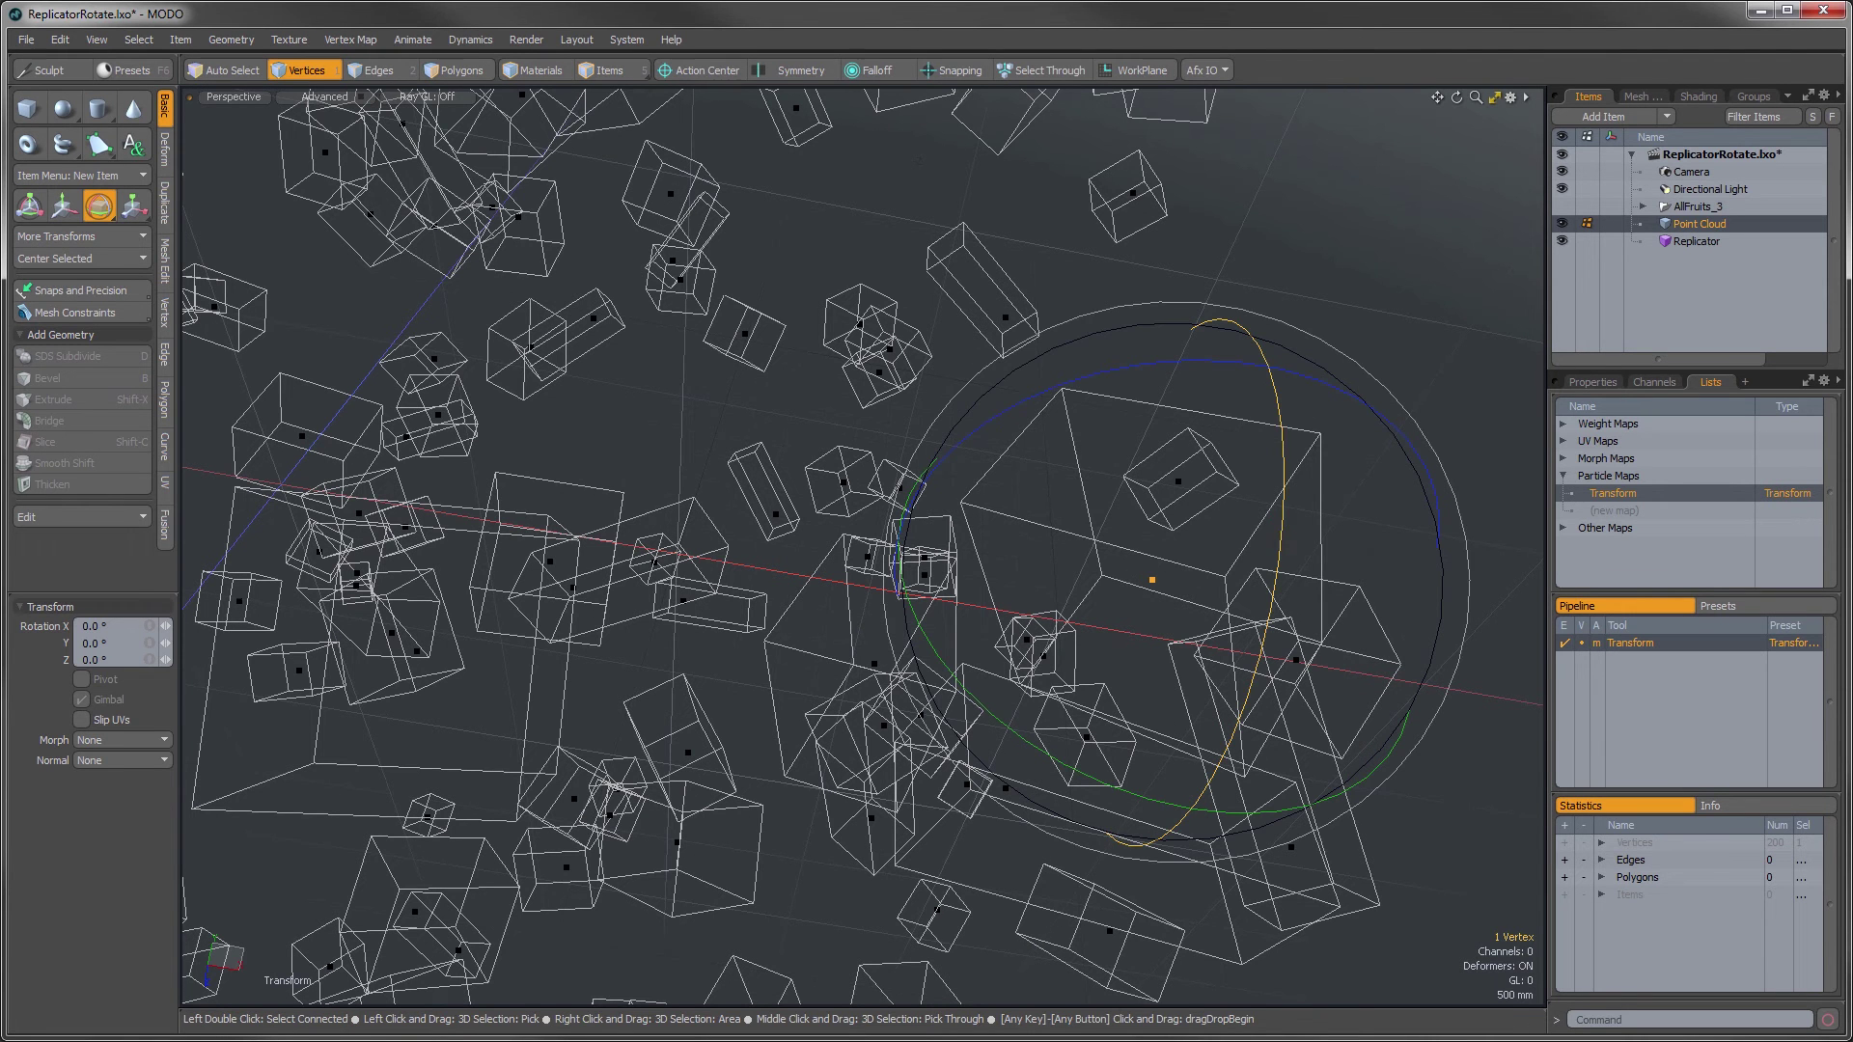
pyautogui.moveTo(1289, 533)
pyautogui.mouseDown()
pyautogui.moveTo(1270, 437)
pyautogui.moveTo(1275, 509)
pyautogui.mouseUp()
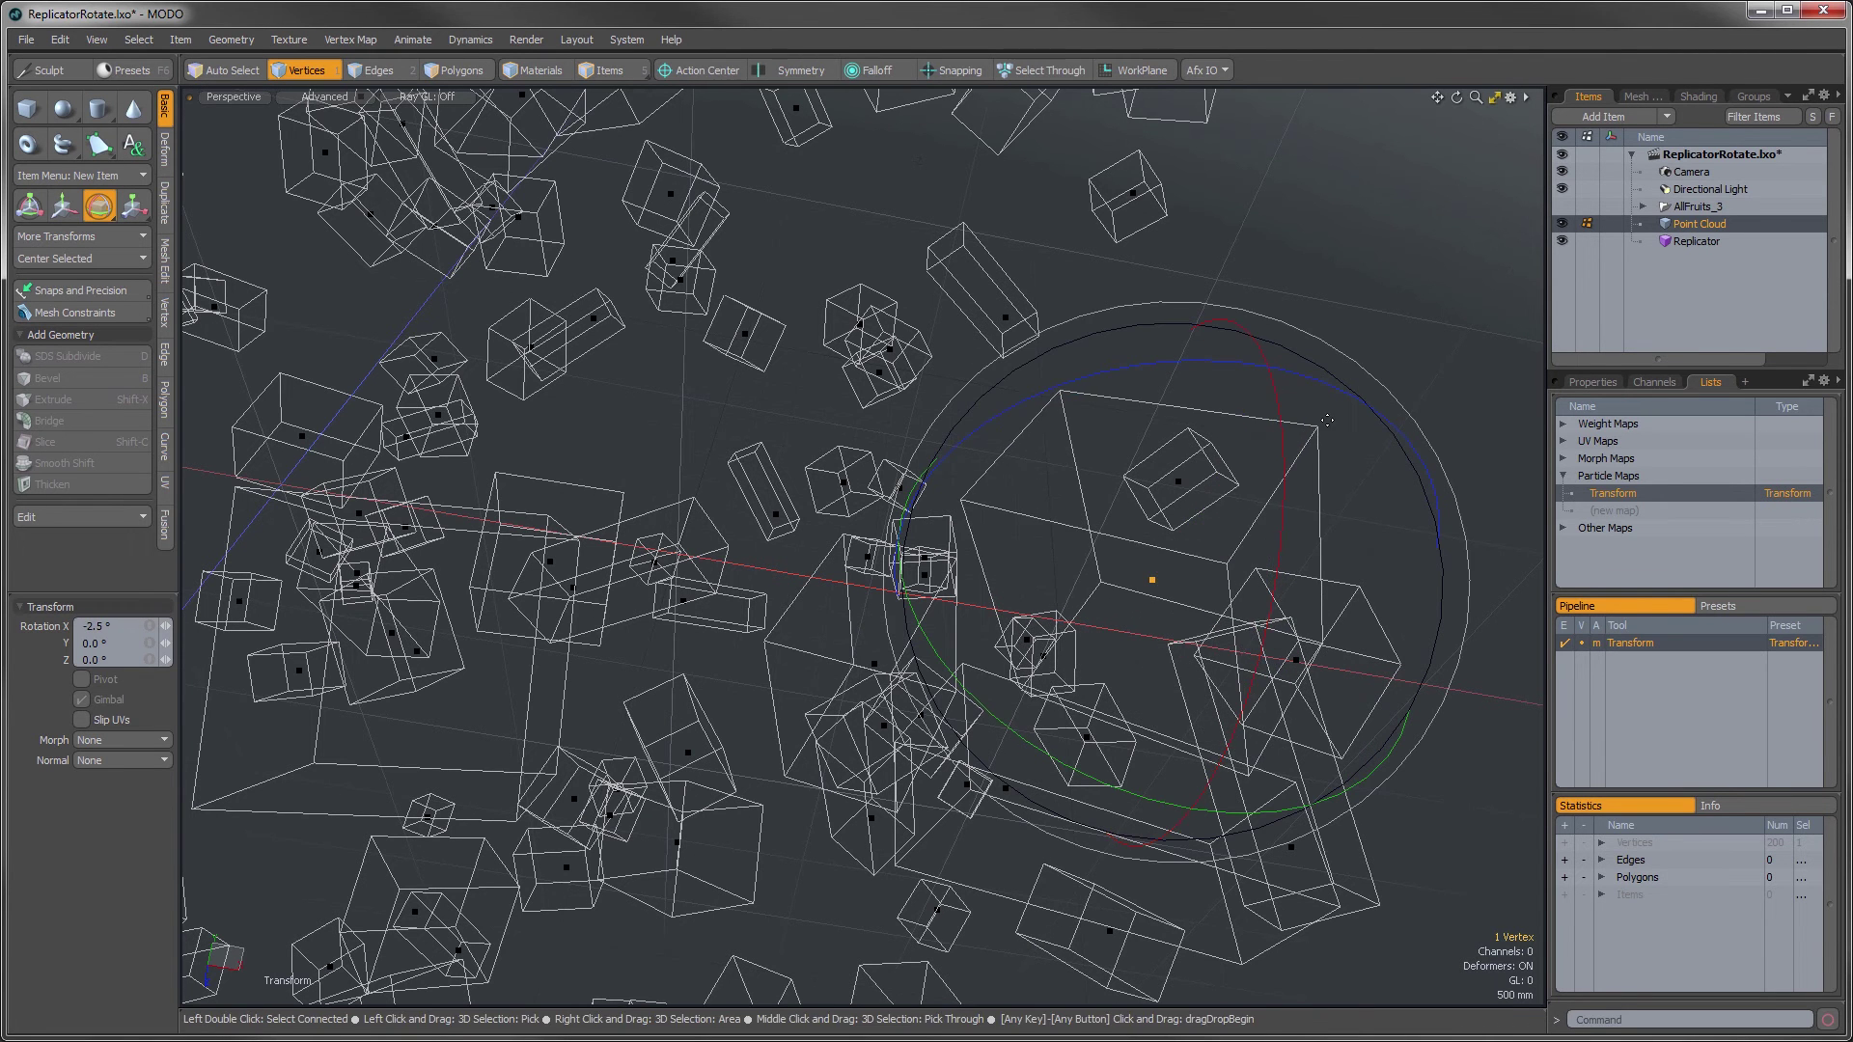
pyautogui.moveTo(1335, 394); pyautogui.dragTo(1162, 410)
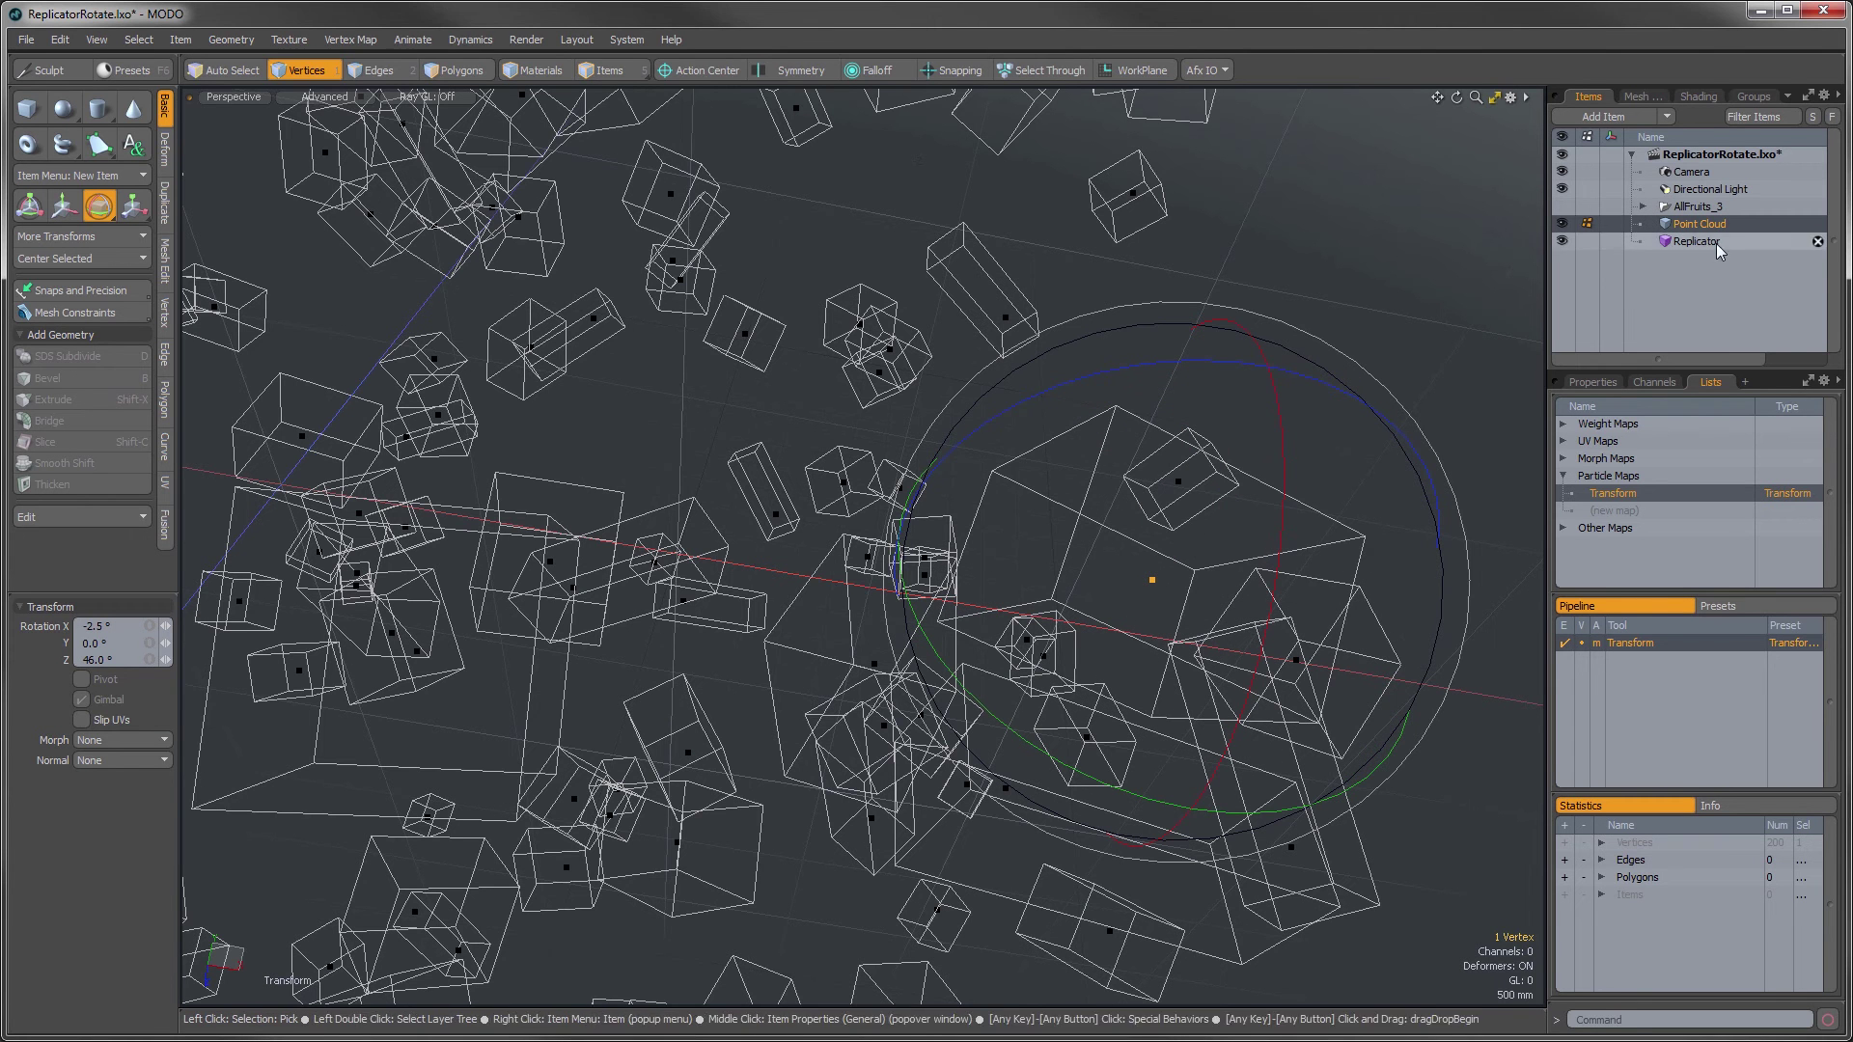
# - Scale the replica at the selected vertex uniformly to about 141.5%
pyautogui.keyDown('alt'); pyautogui.moveTo(1150, 579); pyautogui.dragTo(1273, 511); pyautogui.keyUp('alt')
pyautogui.press('r')
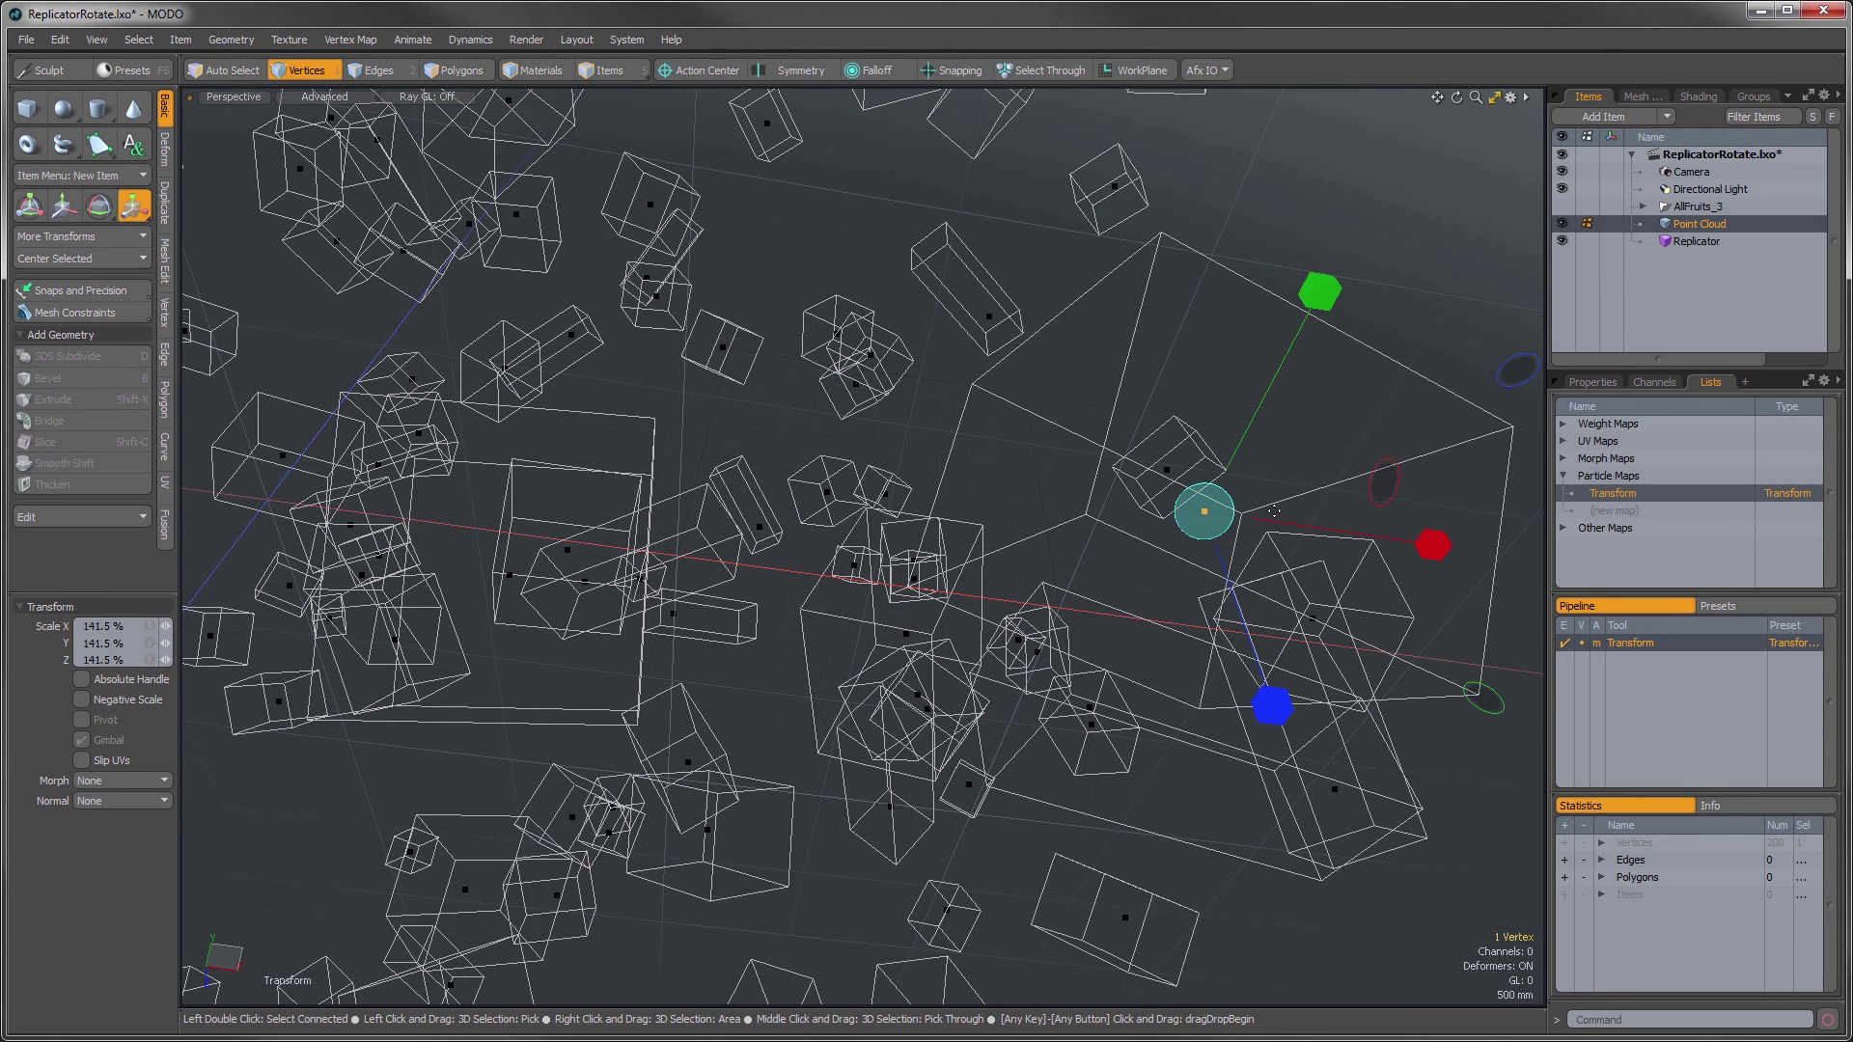